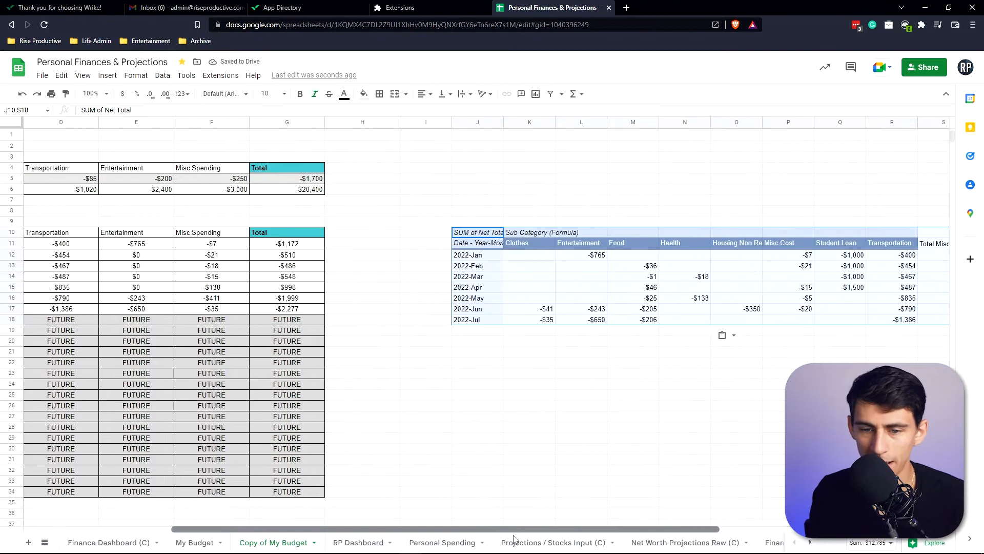
- Widen column J of the pivot table to fit its contents
{"action": "scroll", "coordinate": [496, 538], "scroll_direction": "right", "scroll_amount": 2}
{"action": "left_click", "coordinate": [453, 416]}
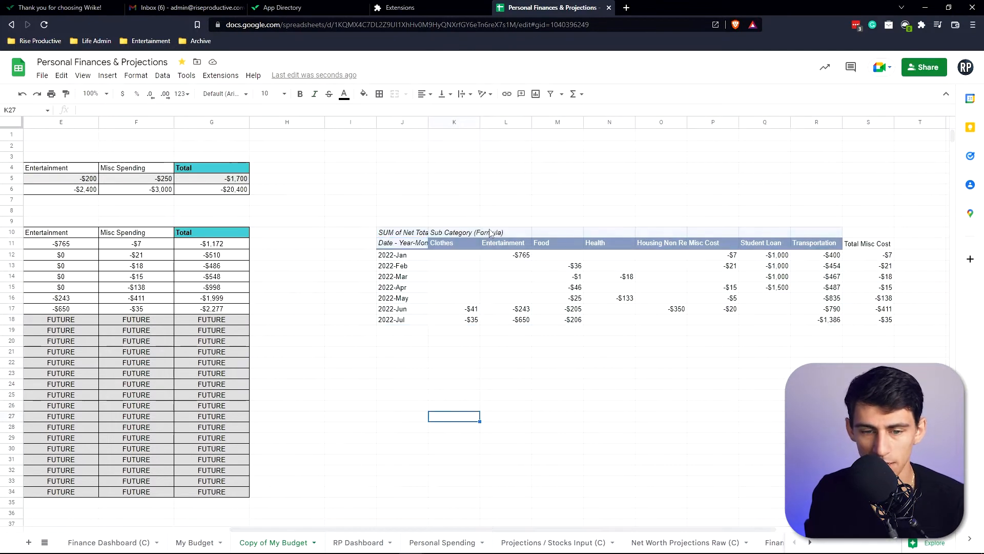
{"action": "double_click", "coordinate": [428, 122]}
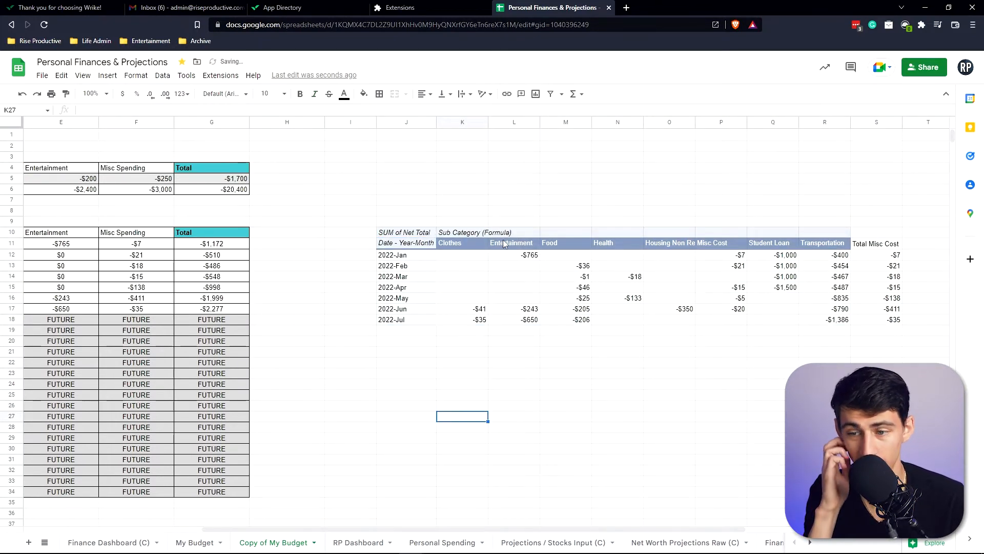
- Clear the Monthly Actuals figures in B11:G34 and the FUTURE entries below July in the Month column
{"action": "scroll", "coordinate": [461, 530], "scroll_direction": "left", "scroll_amount": 4}
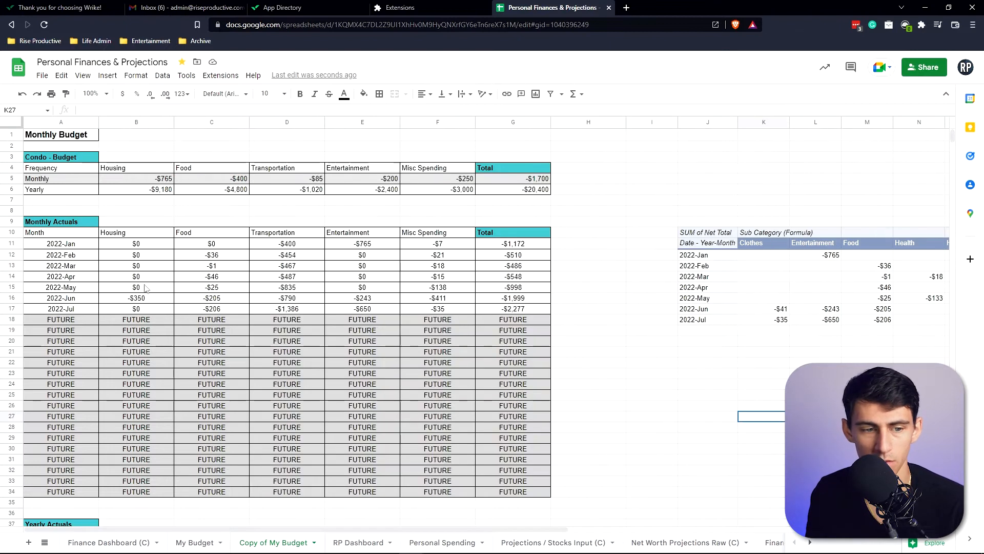
{"action": "left_click", "coordinate": [128, 246]}
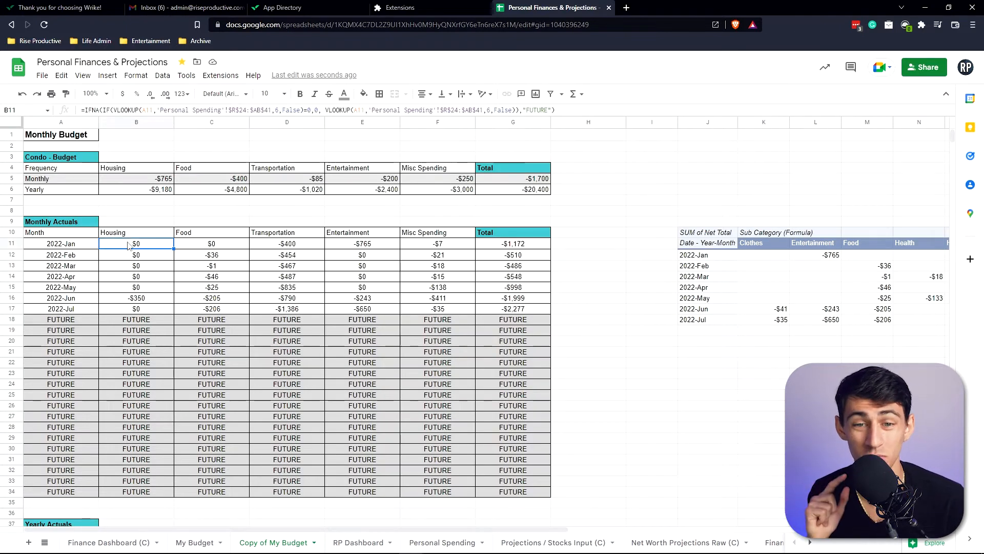
{"action": "key", "text": "ctrl+shift+Down"}
{"action": "key", "text": "ctrl+shift+Right"}
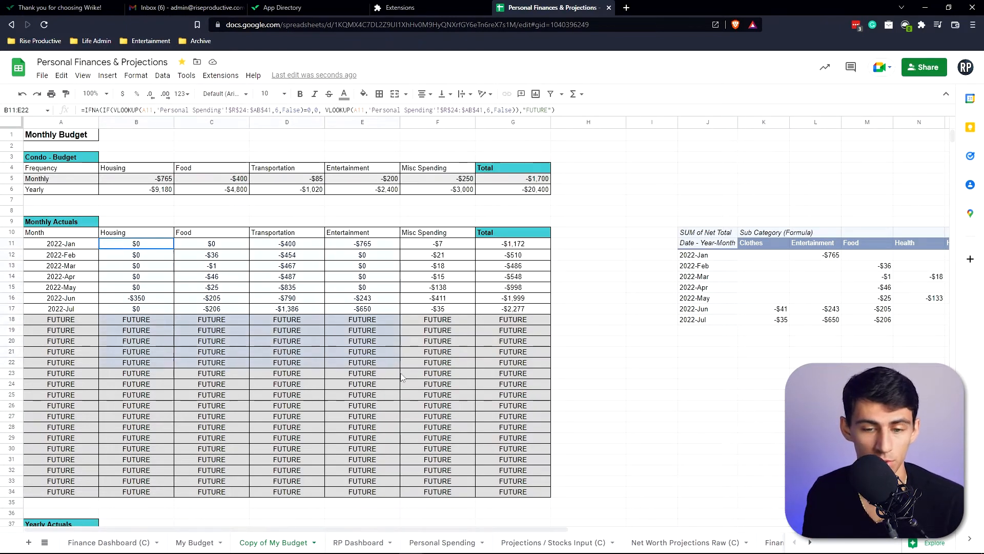
{"action": "key", "text": "Delete"}
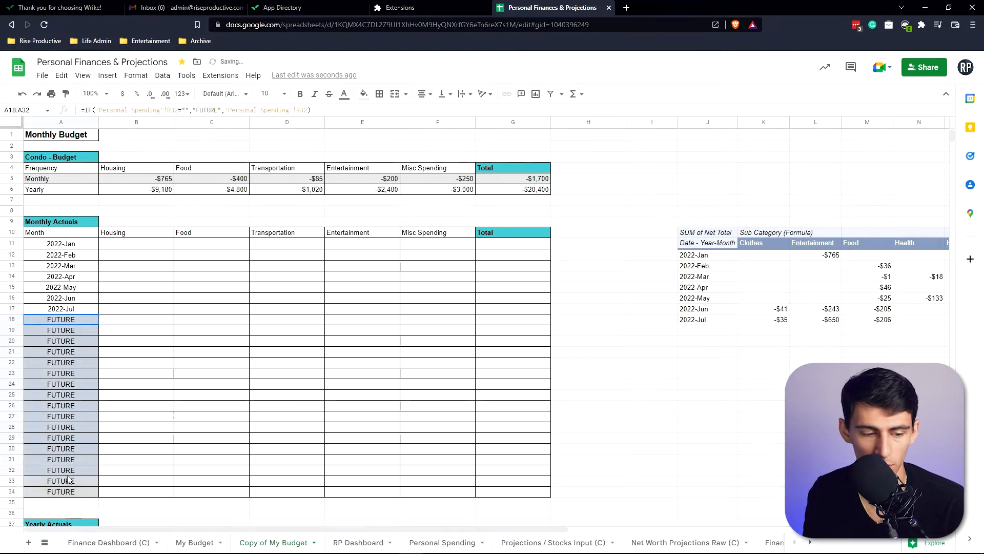
{"action": "left_click", "coordinate": [156, 247]}
- Link the Month column to the pivot table's dates, starting with =J12 in A11 and filling down to July
{"action": "left_click", "coordinate": [80, 247]}
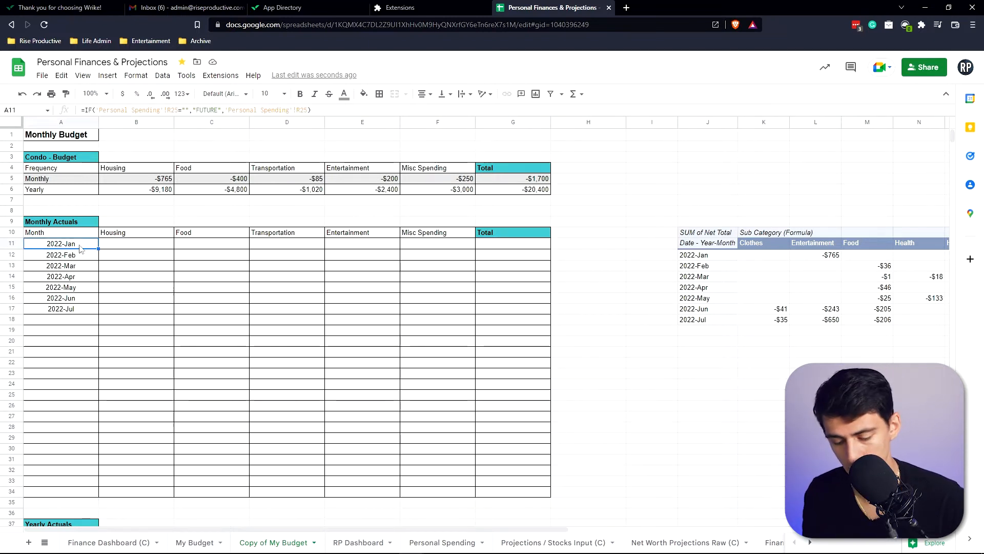
{"action": "type", "text": "="}
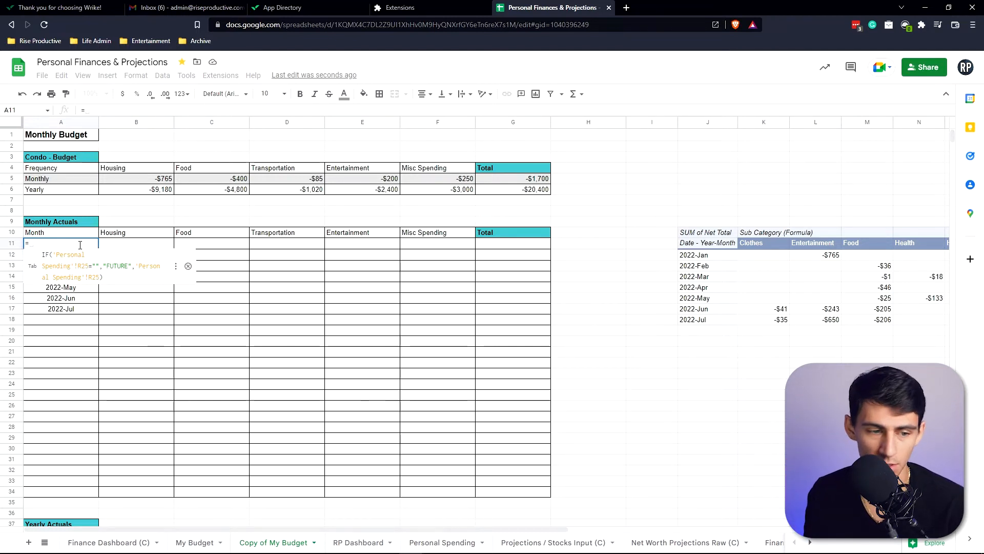
{"action": "left_click", "coordinate": [704, 256]}
{"action": "key", "text": "Return"}
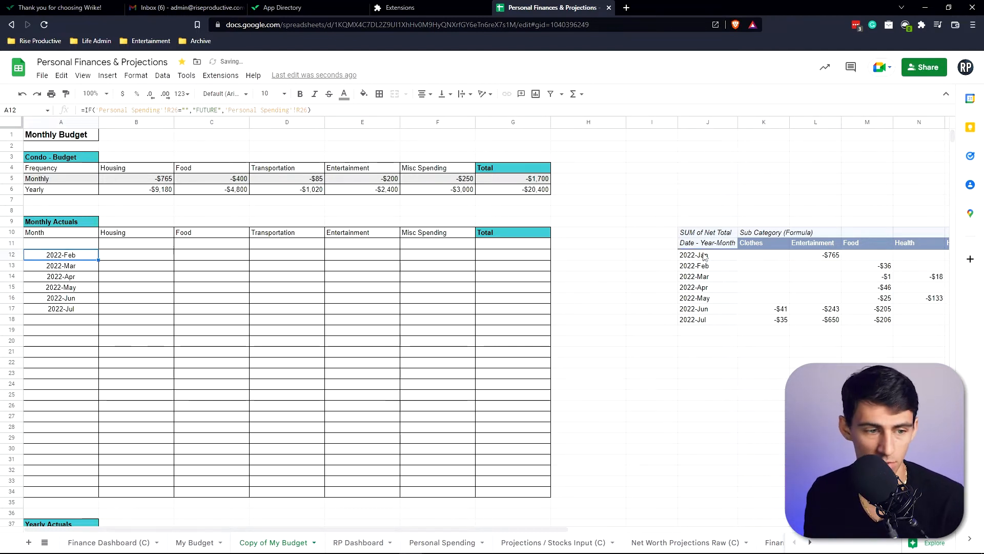
{"action": "left_click", "coordinate": [97, 247]}
{"action": "left_click_drag", "start_coordinate": [98, 249], "coordinate": [87, 309]}
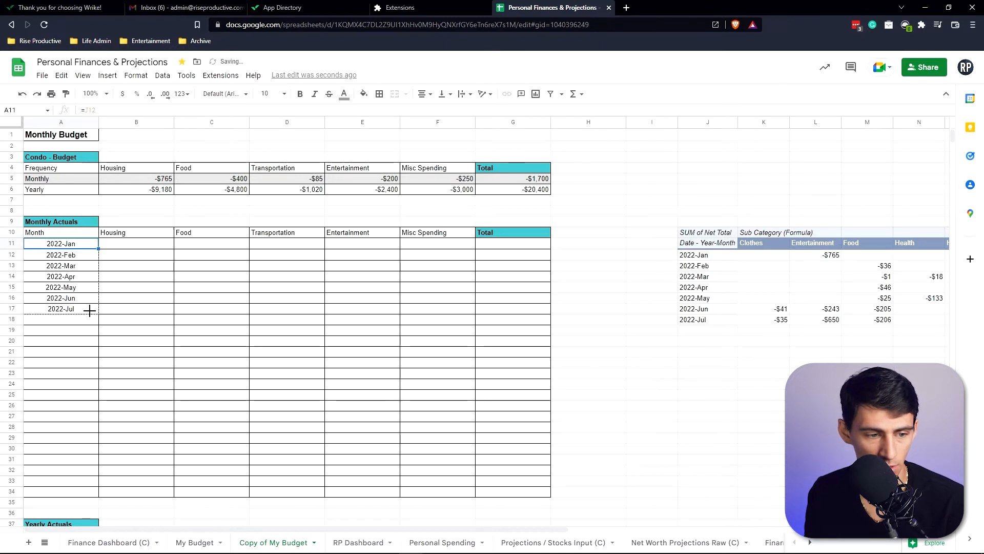
- Replace the month references from January to July in column A with plain values
{"action": "left_click_drag", "start_coordinate": [75, 245], "coordinate": [71, 309]}
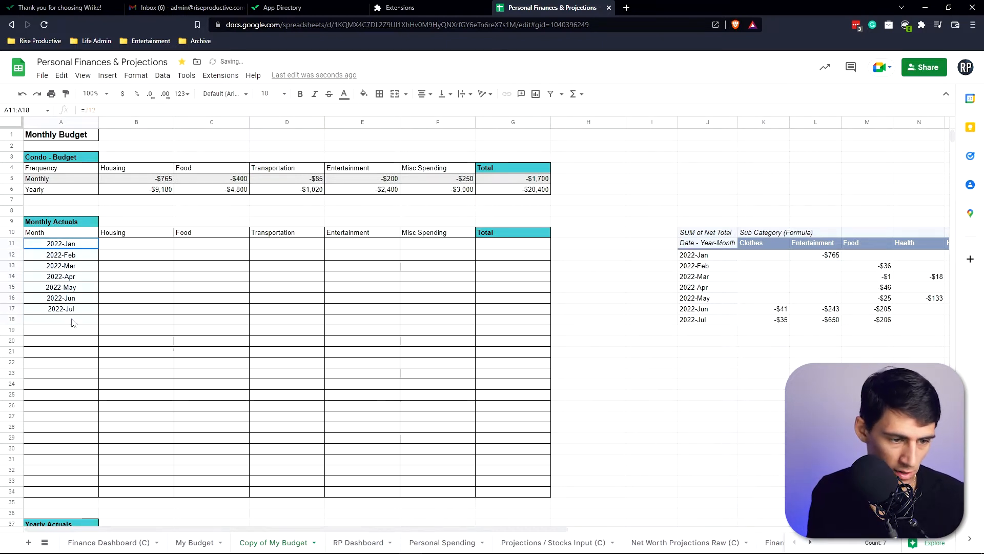
{"action": "key", "text": "ctrl+c"}
{"action": "left_click", "coordinate": [69, 244]}
{"action": "right_click", "coordinate": [69, 244]}
{"action": "mouse_move", "coordinate": [134, 305]}
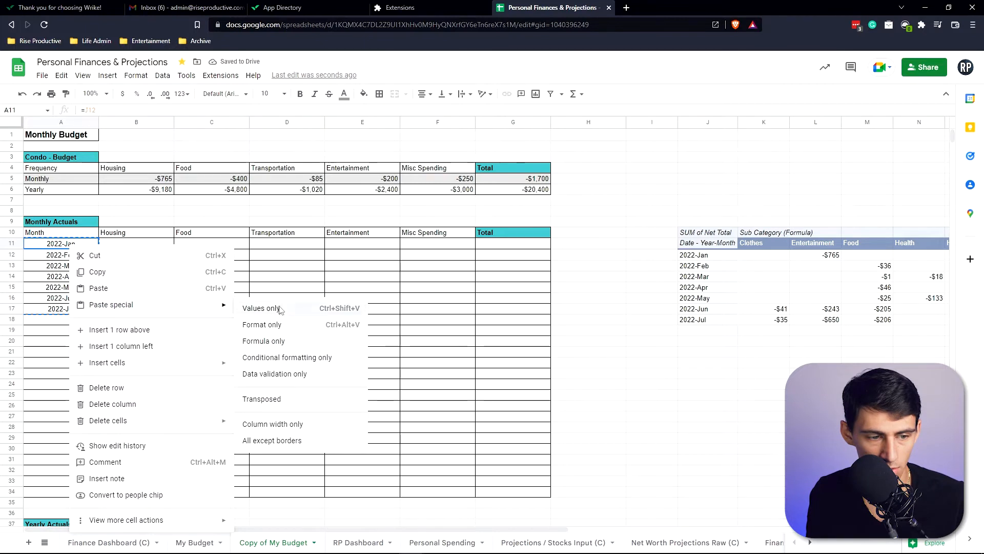
{"action": "left_click", "coordinate": [280, 308]}
{"action": "left_click", "coordinate": [72, 245]}
- Start a VLOOKUP in B11 under Housing with A11 as search key and J11:S18 as lookup range
{"action": "left_click", "coordinate": [106, 246]}
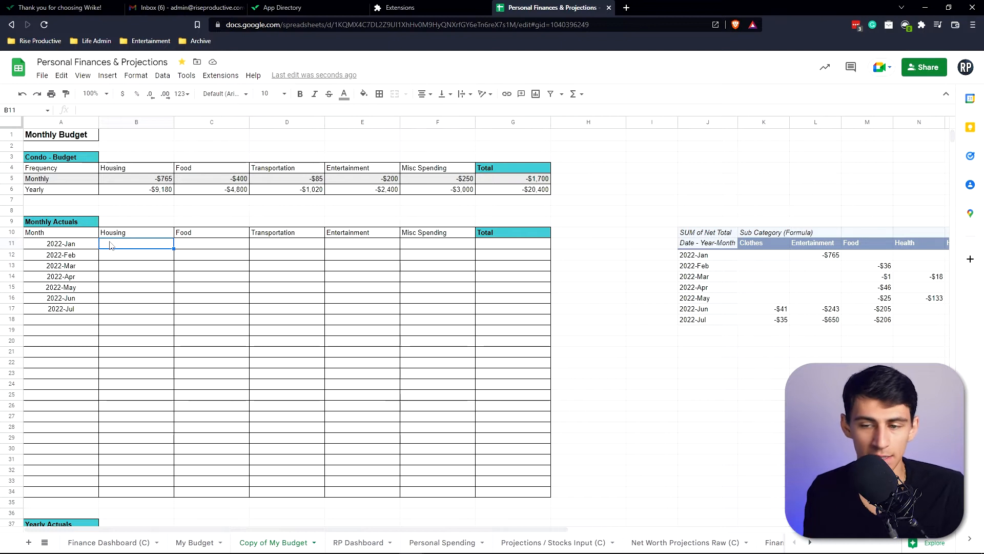
{"action": "scroll", "coordinate": [179, 421], "scroll_direction": "right", "scroll_amount": 2}
{"action": "scroll", "coordinate": [143, 359], "scroll_direction": "left", "scroll_amount": 2}
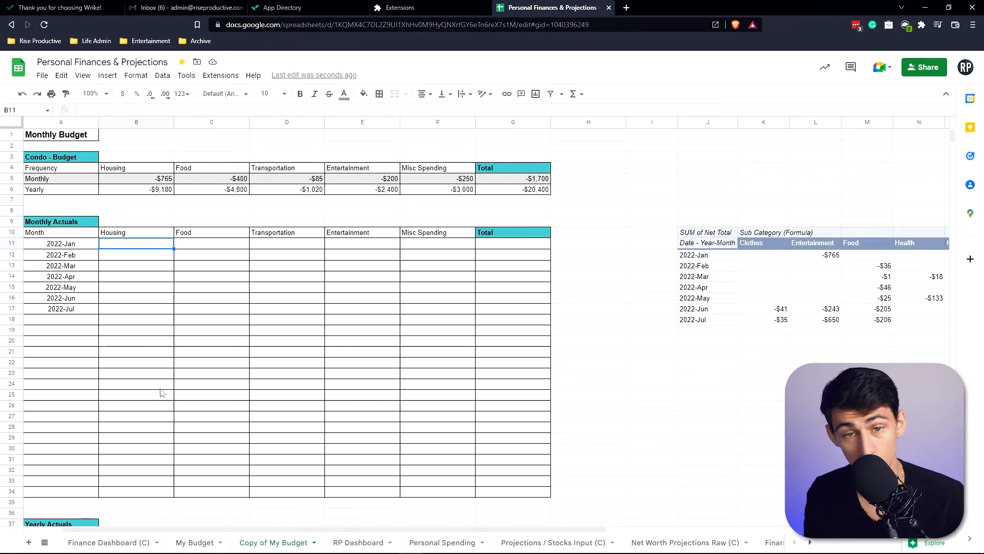
{"action": "type", "text": "=VLOOKUP("}
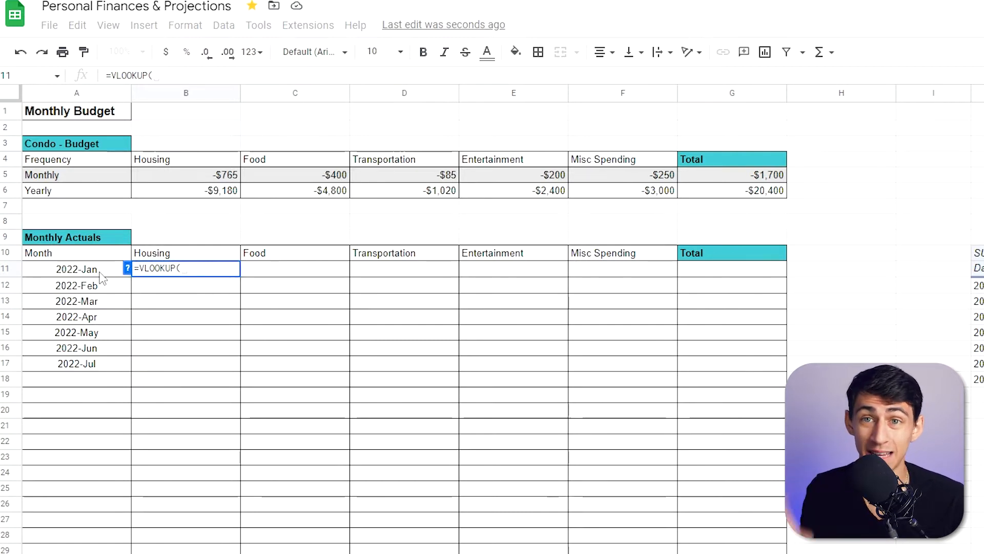
{"action": "left_click", "coordinate": [100, 273]}
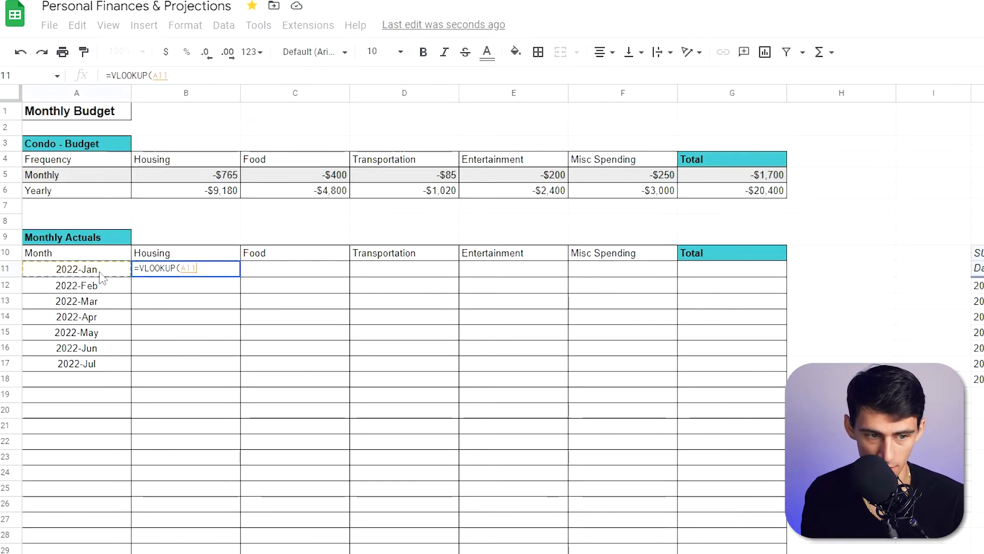
{"action": "type", "text": ","}
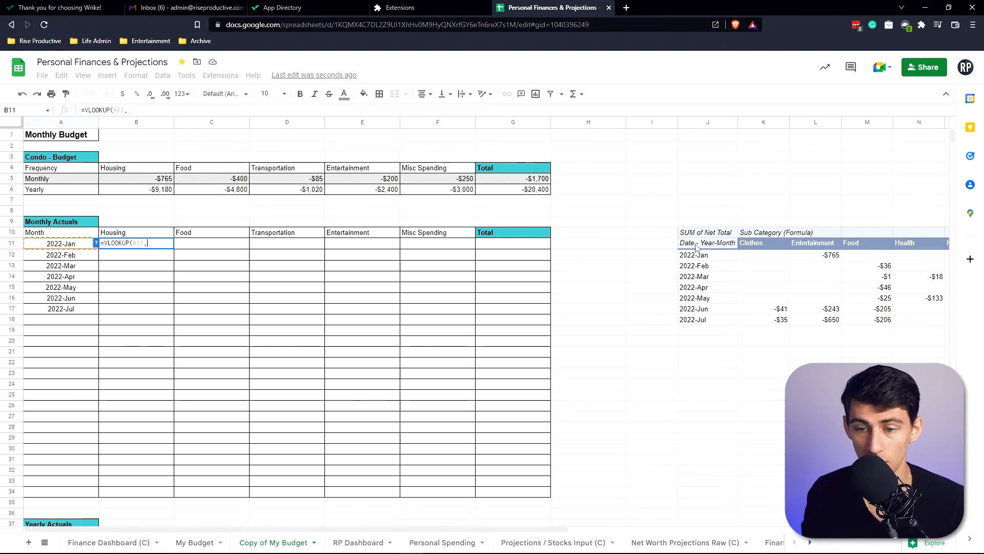
{"action": "left_click", "coordinate": [728, 246]}
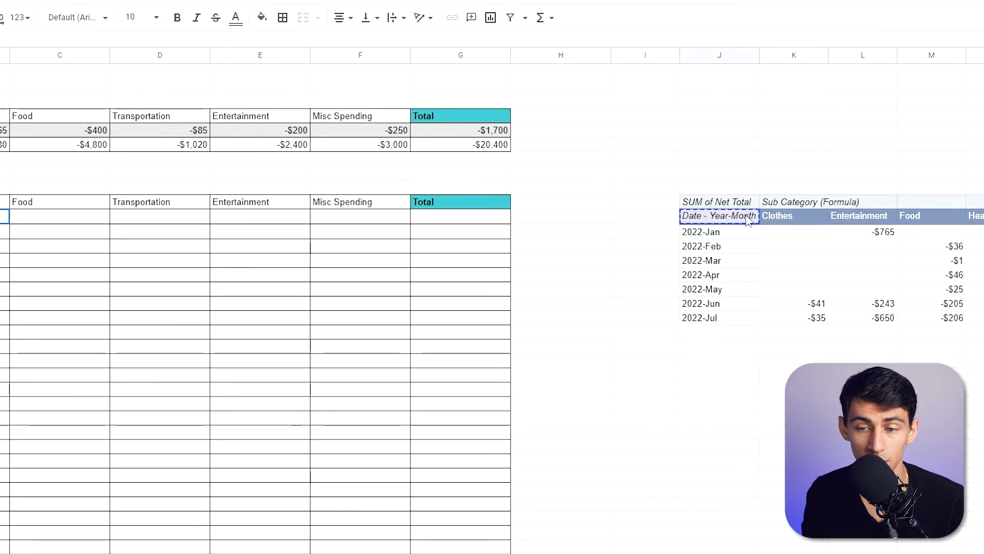
{"action": "left_click_drag", "start_coordinate": [749, 220], "coordinate": [808, 339]}
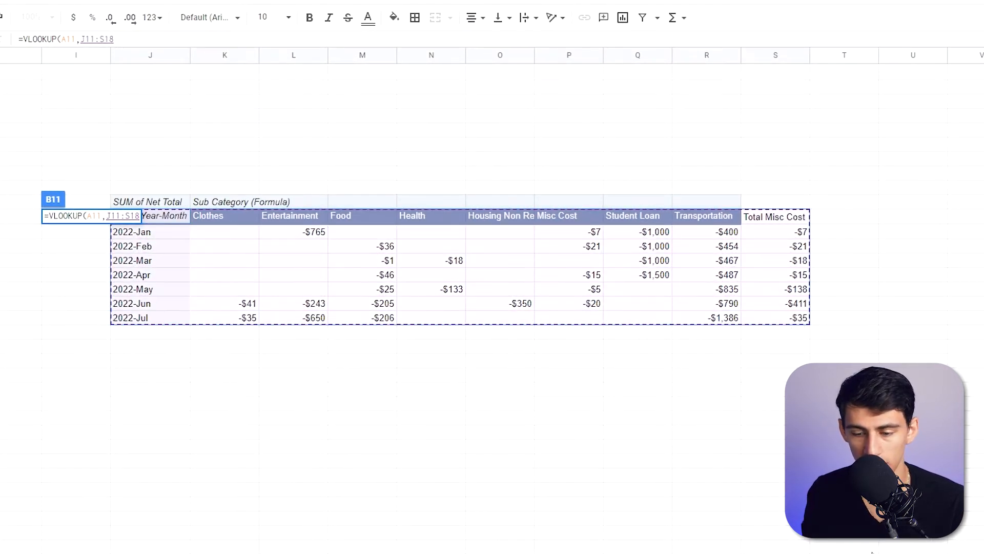
- Set the lookup's column index to 6, the Housing column of the pivot table
{"action": "type", "text": ","}
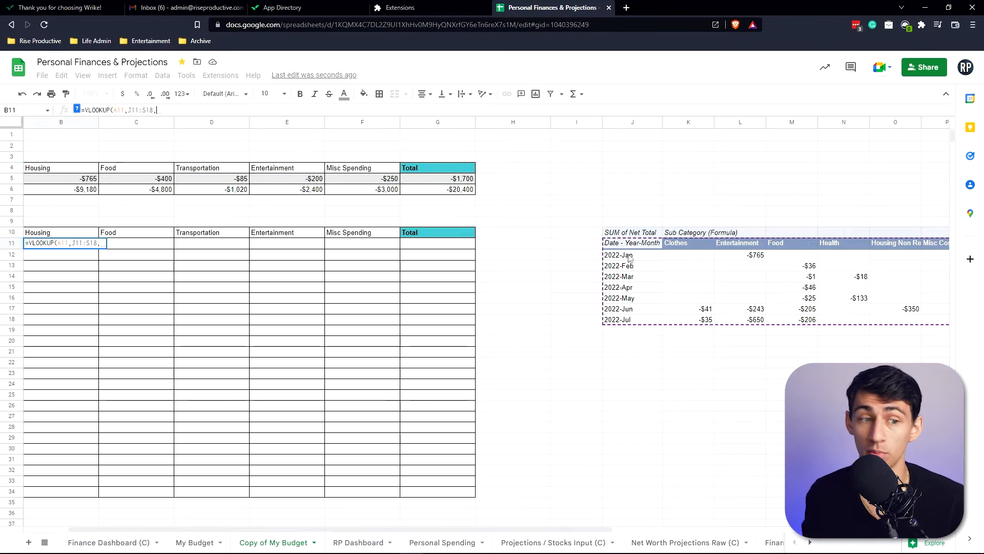
{"action": "left_click_drag", "start_coordinate": [307, 529], "coordinate": [238, 531]}
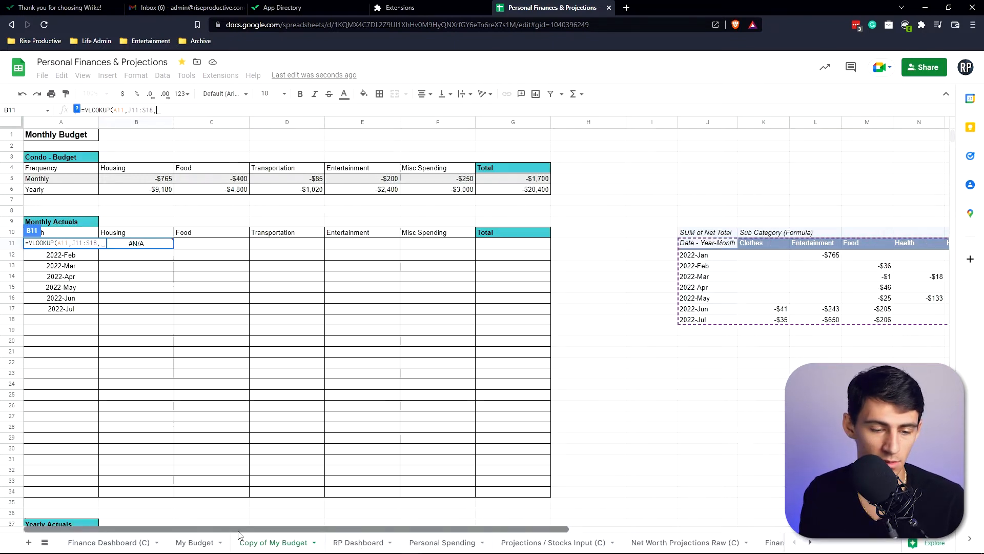
{"action": "left_click_drag", "start_coordinate": [305, 530], "coordinate": [400, 530]}
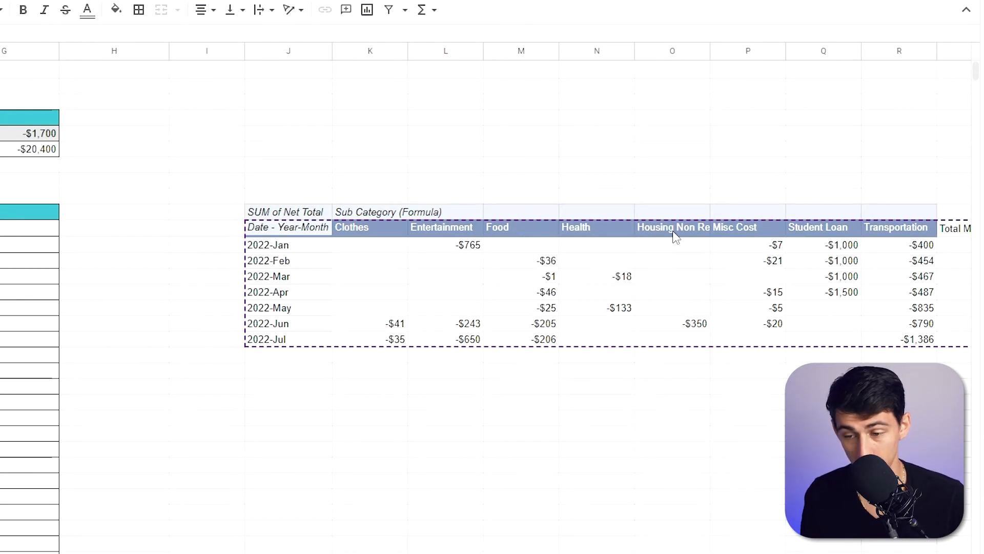
{"action": "type", "text": "6"}
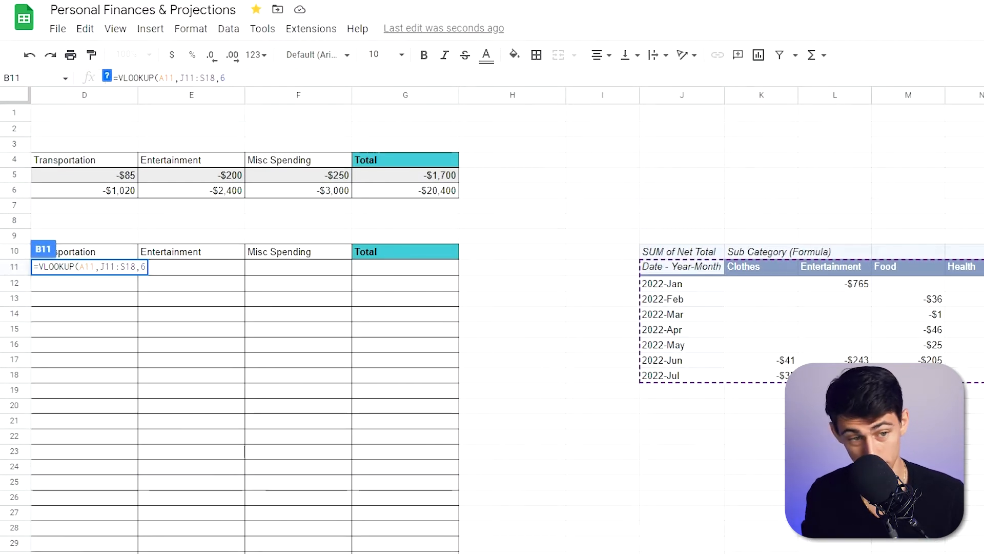
{"action": "type", "text": ","}
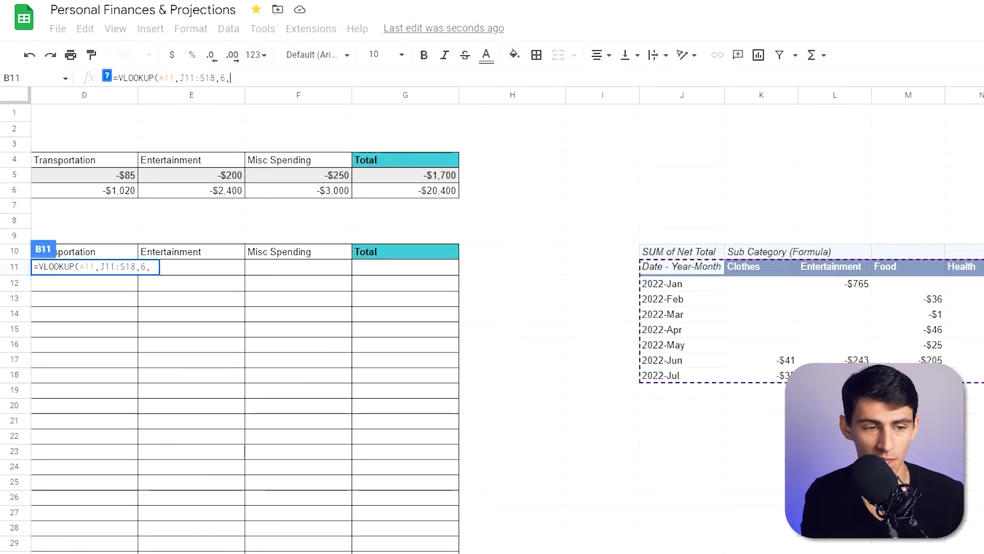
- Try false and true in turn as the lookup's final argument, clearing it again
{"action": "type", "text": "false"}
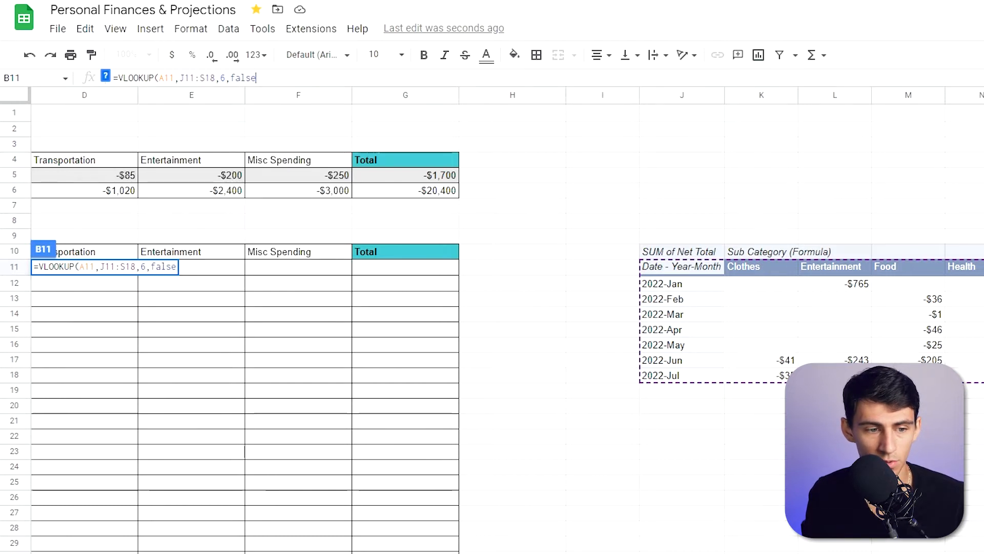
{"action": "key", "text": "BackSpace"}
{"action": "key", "text": "BackSpace"}
{"action": "key", "text": "BackSpace"}
{"action": "key", "text": "BackSpace"}
{"action": "key", "text": "BackSpace"}
{"action": "type", "text": "false"}
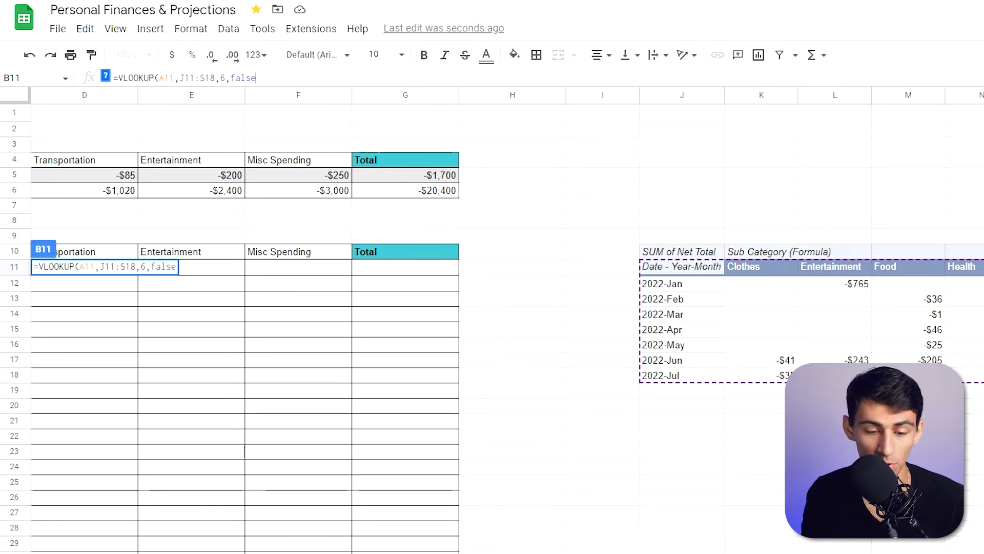
{"action": "key", "text": "Return"}
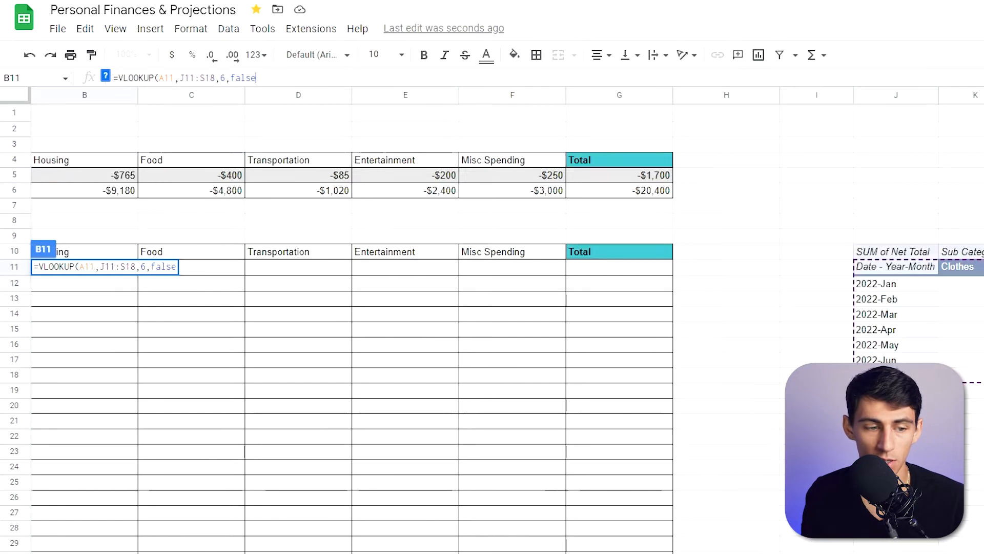
{"action": "key", "text": "BackSpace"}
{"action": "key", "text": "BackSpace"}
{"action": "key", "text": "BackSpace"}
{"action": "key", "text": "BackSpace"}
{"action": "key", "text": "BackSpace"}
{"action": "type", "text": "true"}
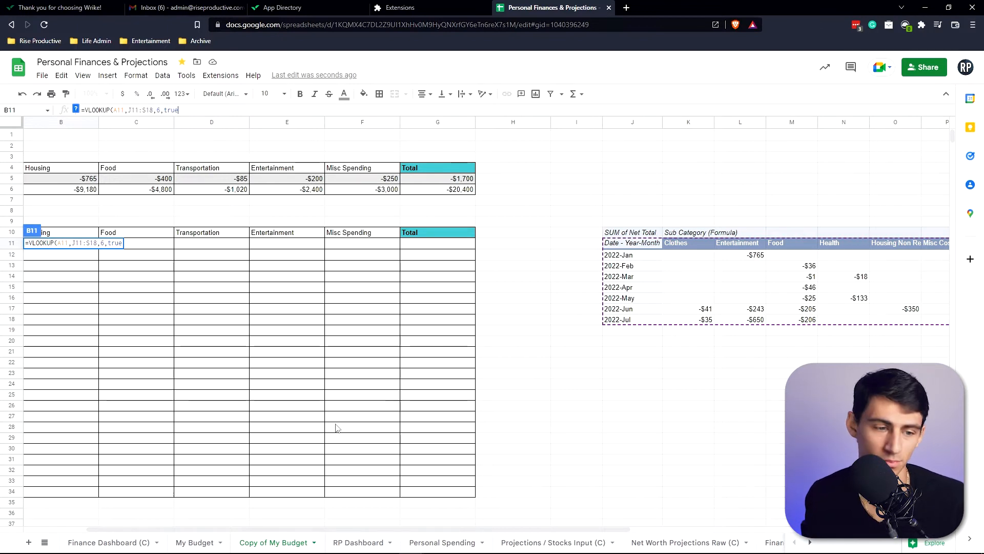
{"action": "key", "text": "BackSpace"}
{"action": "key", "text": "BackSpace"}
{"action": "key", "text": "BackSpace"}
{"action": "key", "text": "BackSpace"}
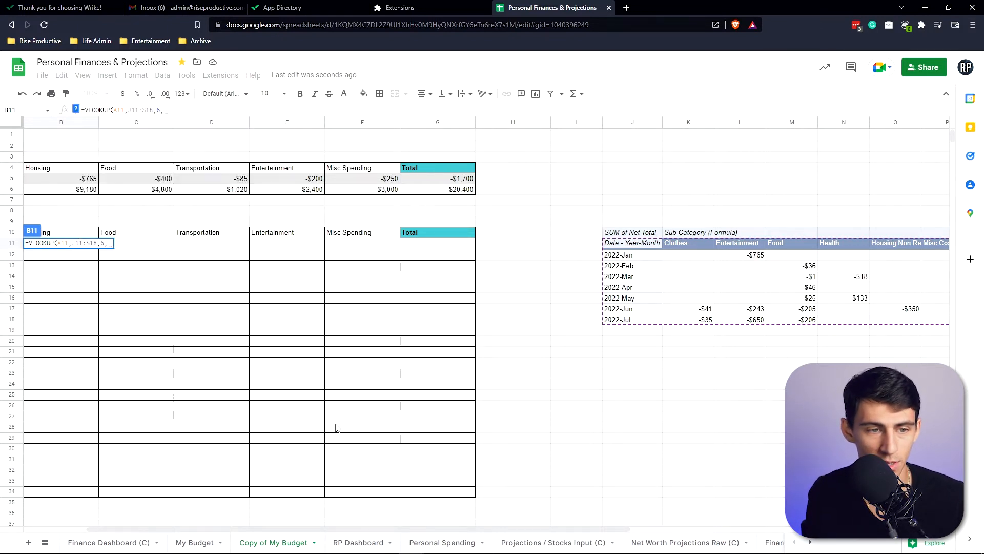
- Complete the B11 lookup with false and the absolute range $J$11:$S$18, and autofill it down to B17
{"action": "type", "text": "false)"}
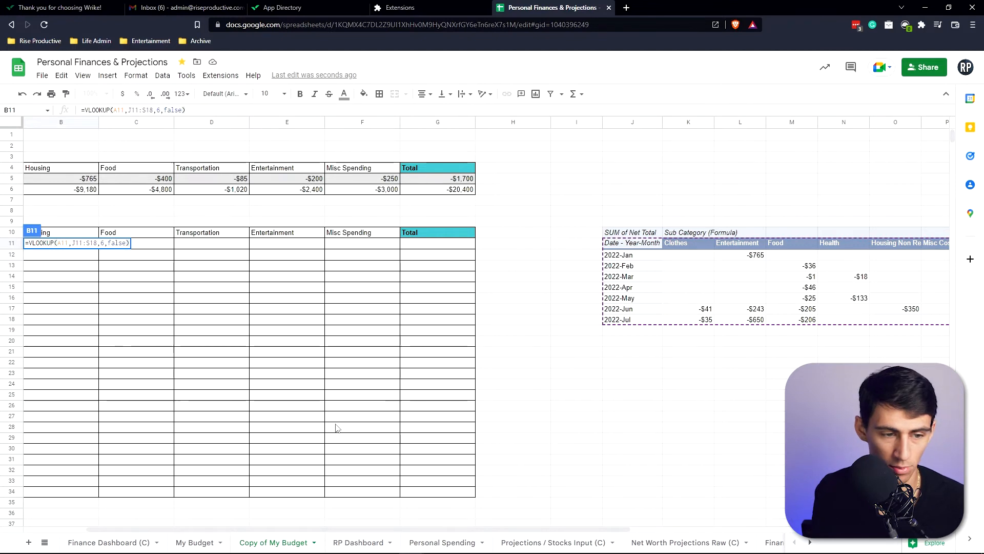
{"action": "left_click", "coordinate": [138, 110]}
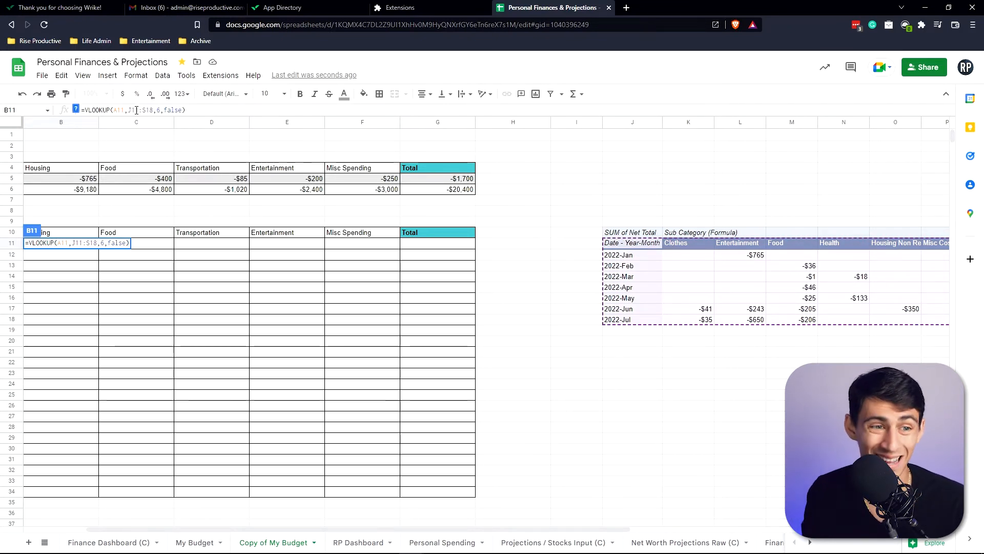
{"action": "left_click_drag", "start_coordinate": [129, 110], "coordinate": [154, 110]}
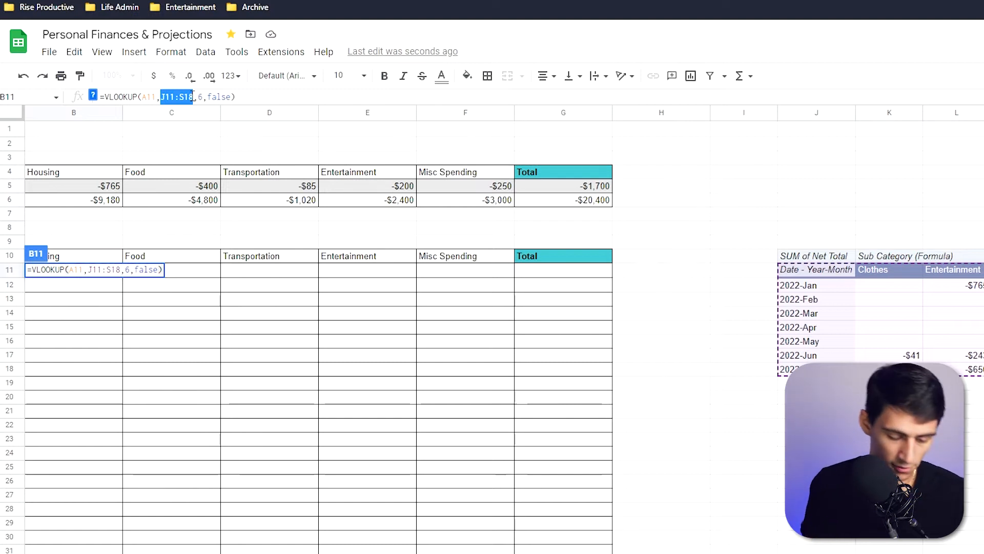
{"action": "key", "text": "F4"}
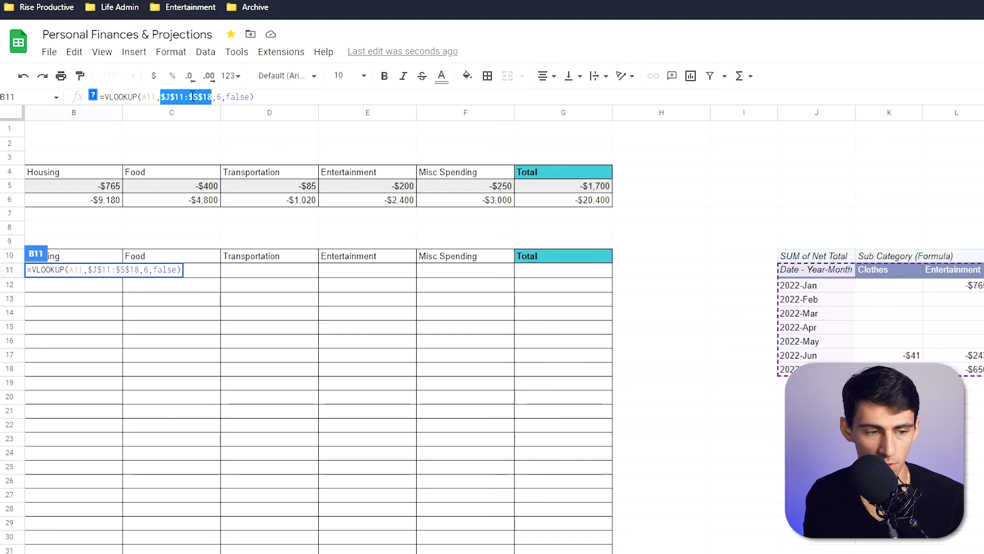
{"action": "key", "text": "Return"}
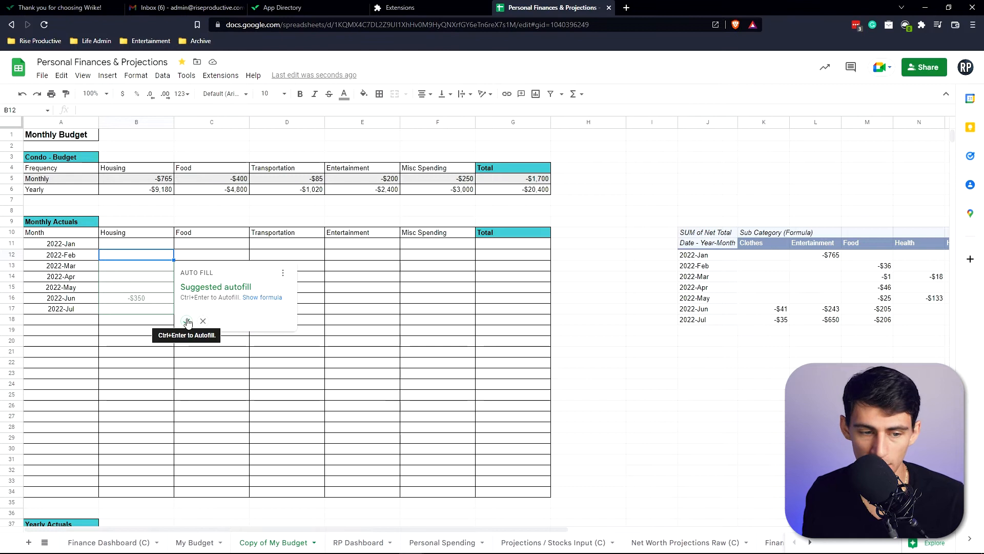
{"action": "left_click", "coordinate": [187, 322]}
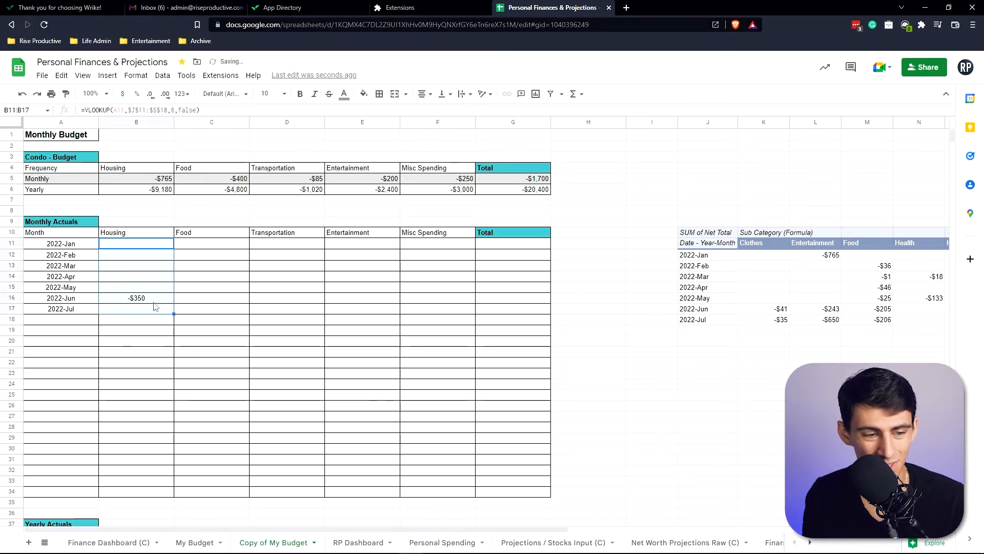
- Check the looked-up monthly values in the Housing column against the pivot table
{"action": "key", "text": "Down"}
{"action": "key", "text": "Down"}
{"action": "key", "text": "Down"}
{"action": "key", "text": "Down"}
{"action": "key", "text": "Down"}
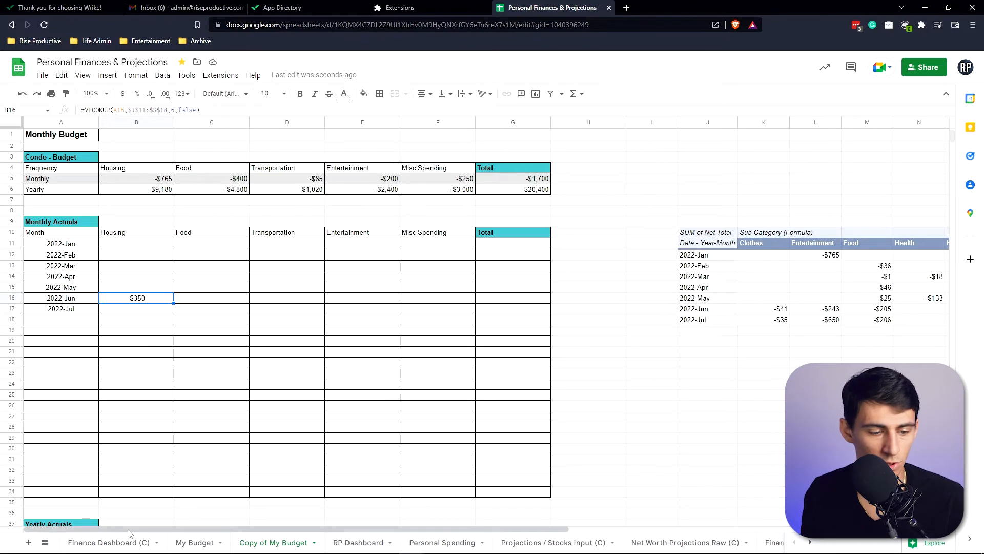
{"action": "left_click_drag", "start_coordinate": [132, 530], "coordinate": [159, 539]}
{"action": "left_click", "coordinate": [594, 310]}
- Copy the Housing lookup formulas from B11:B17 into the Food column at C11:C17
{"action": "left_click", "coordinate": [140, 245]}
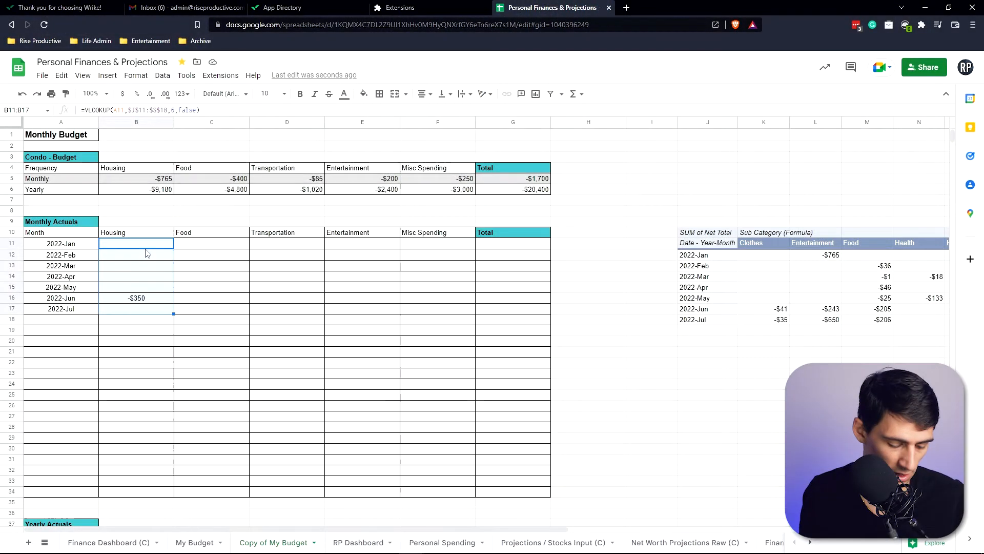
{"action": "left_click", "coordinate": [200, 245]}
{"action": "type", "text": "#N/A #N/A #N/A #N/A #N/A #N/A #N/A"}
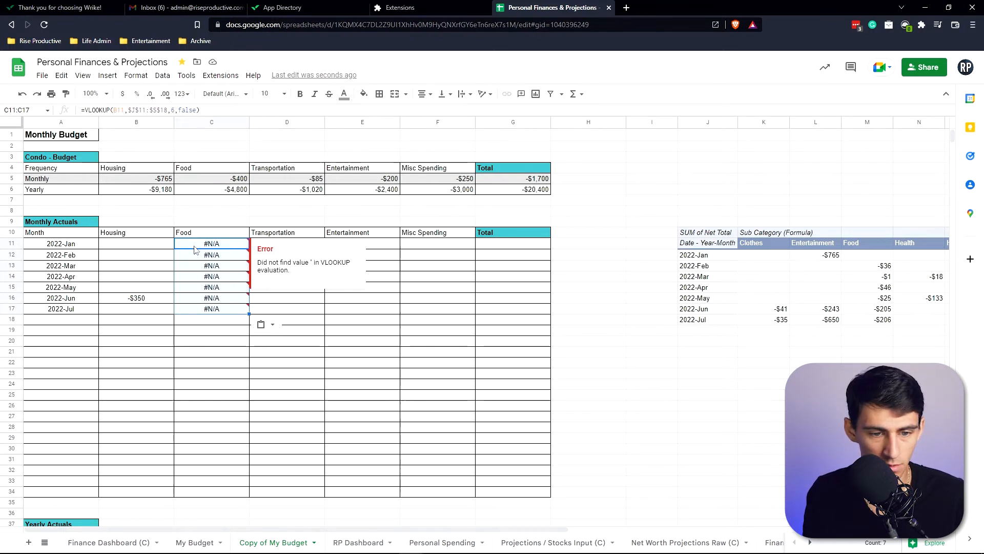
- Replace every B with A inside the formulas of C11:C17, searching within formulas
{"action": "key", "text": "ctrl+h"}
{"action": "type", "text": "B"}
{"action": "key", "text": "Tab"}
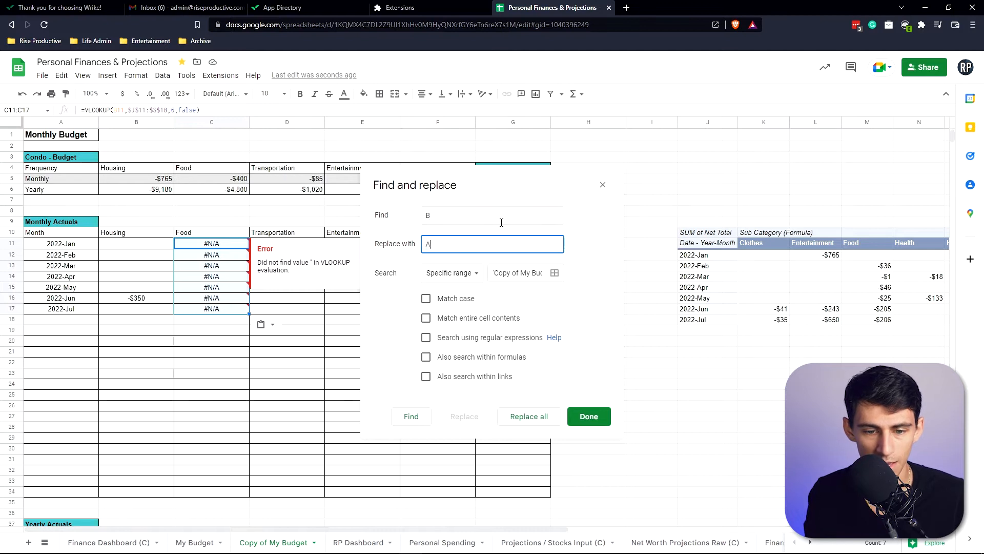
{"action": "left_click", "coordinate": [455, 357]}
{"action": "left_click", "coordinate": [525, 416]}
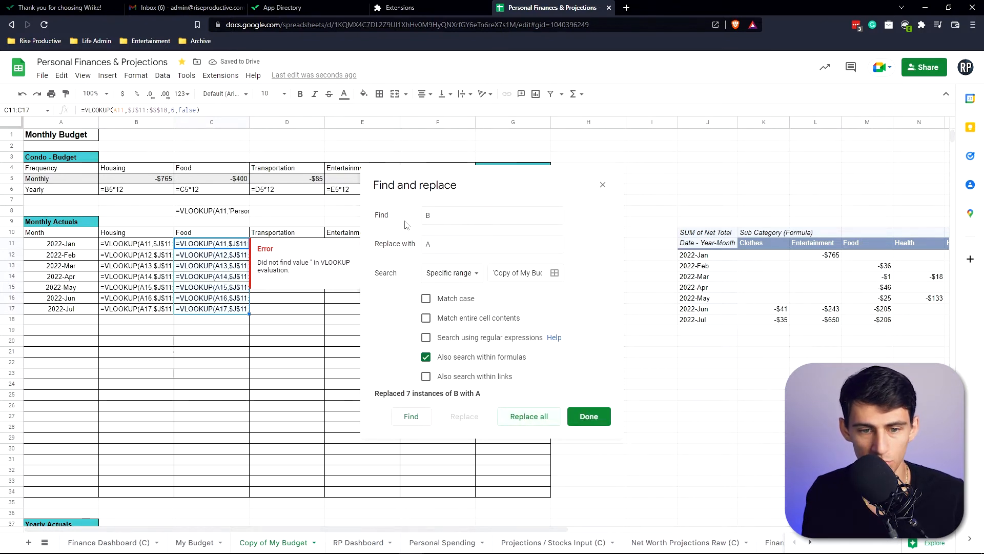
{"action": "left_click", "coordinate": [589, 416]}
- Set the C11 lookup's column index to 4, the pivot table's Food column, and autofill it down to C16
{"action": "scroll", "coordinate": [589, 416], "scroll_direction": "right", "scroll_amount": 3}
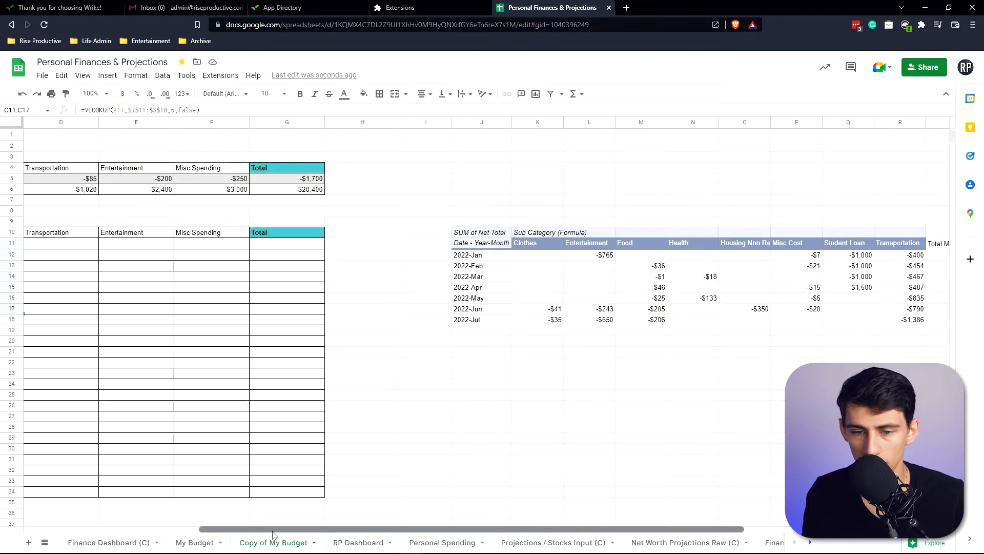
{"action": "left_click_drag", "start_coordinate": [294, 525], "coordinate": [232, 529]}
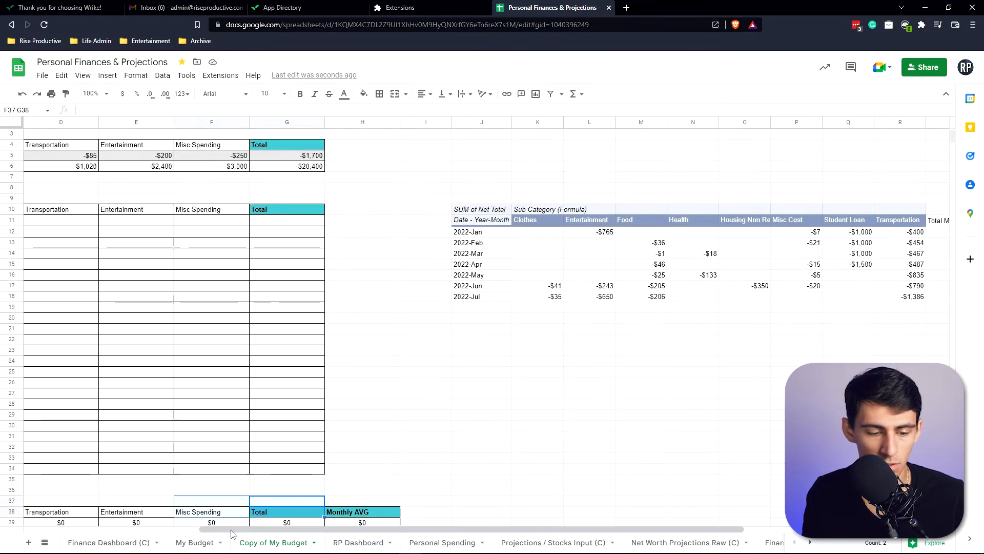
{"action": "scroll", "coordinate": [232, 523], "scroll_direction": "left", "scroll_amount": 3}
{"action": "scroll", "coordinate": [231, 523], "scroll_direction": "up", "scroll_amount": 1}
{"action": "scroll", "coordinate": [308, 529], "scroll_direction": "right", "scroll_amount": 2}
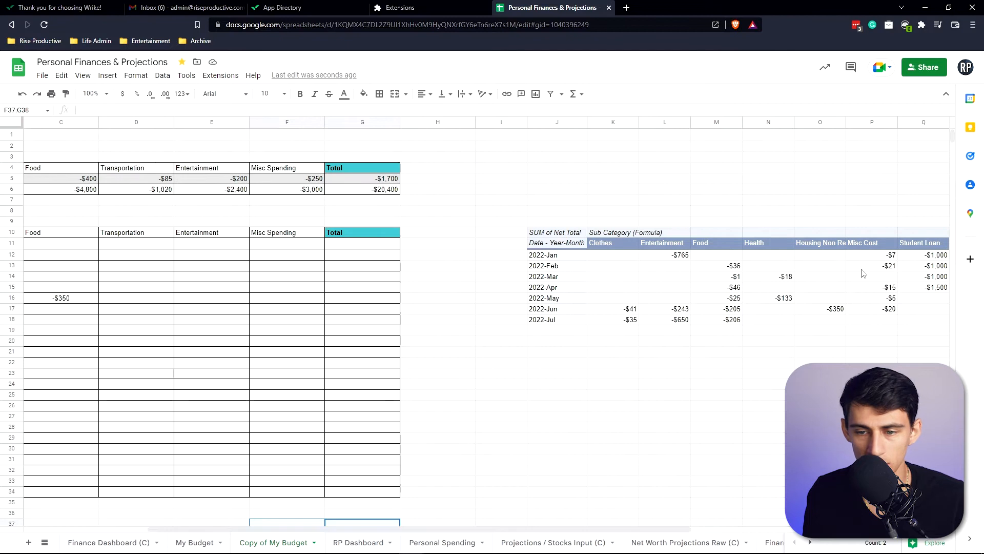
{"action": "left_click", "coordinate": [599, 259]}
{"action": "left_click", "coordinate": [683, 258]}
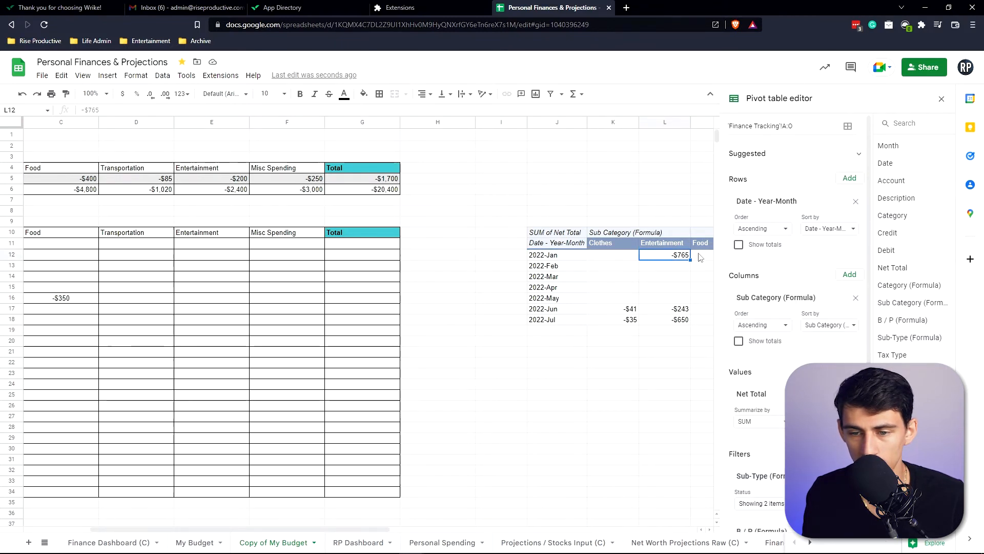
{"action": "left_click", "coordinate": [700, 256]}
{"action": "scroll", "coordinate": [256, 512], "scroll_direction": "left", "scroll_amount": 2}
{"action": "left_click", "coordinate": [191, 245]}
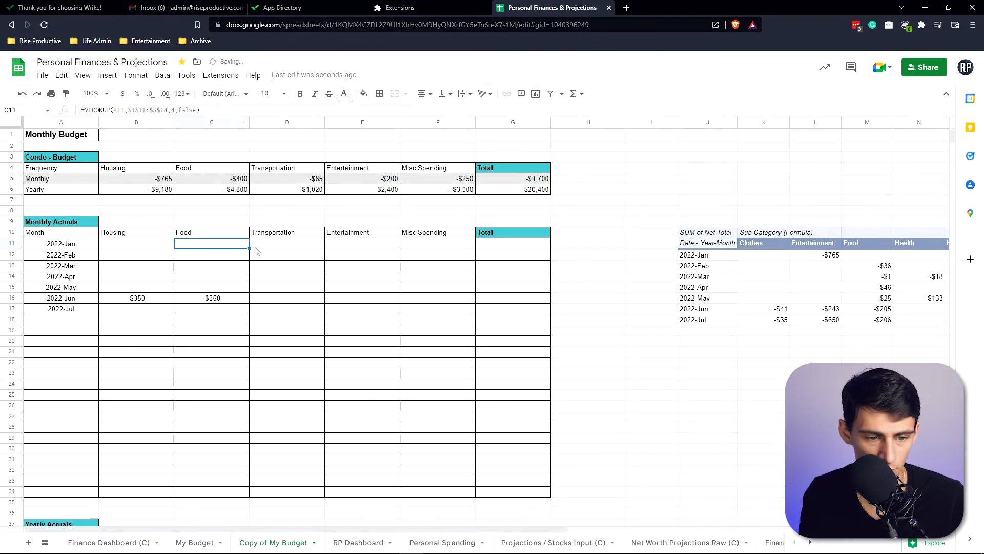
{"action": "left_click_drag", "start_coordinate": [249, 249], "coordinate": [242, 298]}
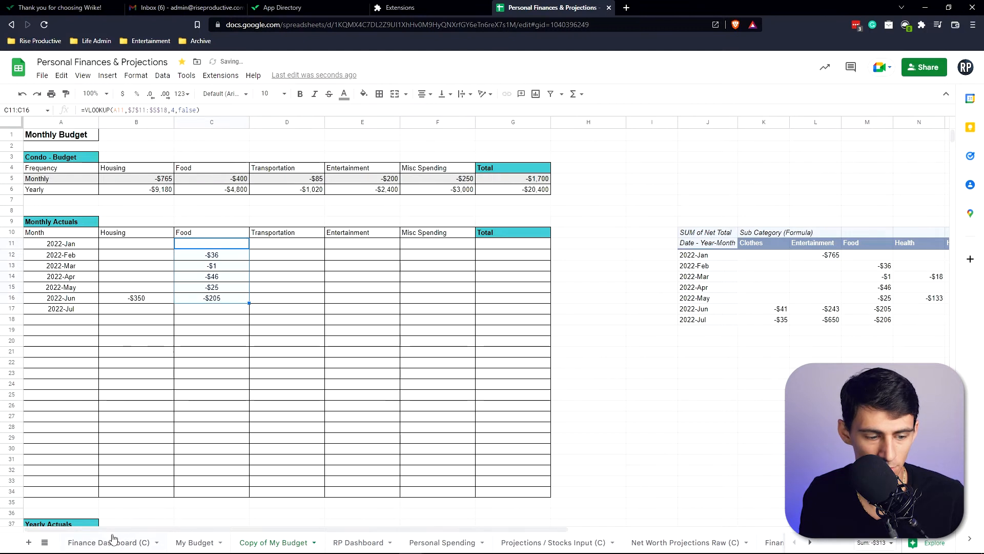
{"action": "scroll", "coordinate": [117, 307], "scroll_direction": "right", "scroll_amount": 3}
{"action": "scroll", "coordinate": [117, 302], "scroll_direction": "left", "scroll_amount": 3}
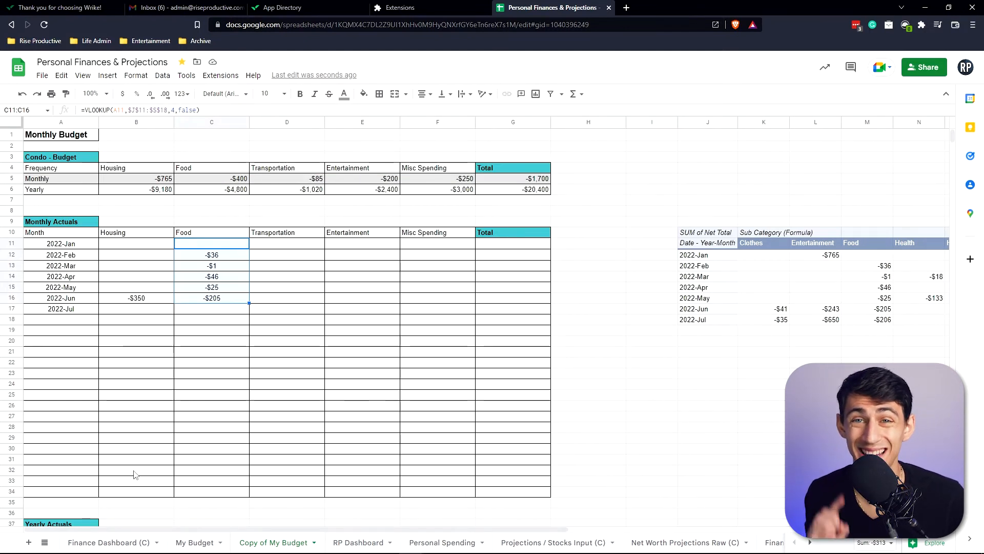
- Examine the B11 Housing formula on the My Budget sheet and return to the Copy of My Budget sheet
{"action": "left_click", "coordinate": [198, 547]}
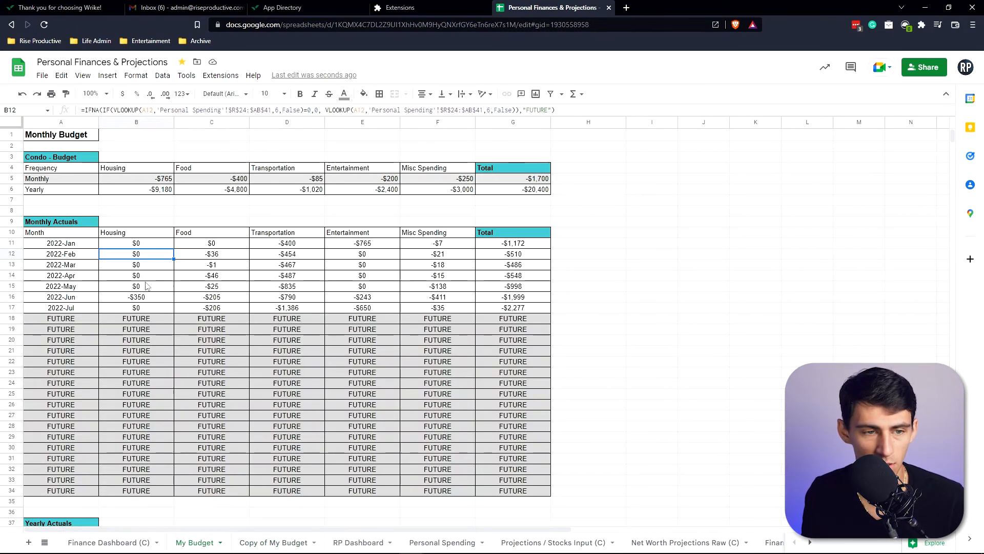
{"action": "left_click", "coordinate": [112, 244]}
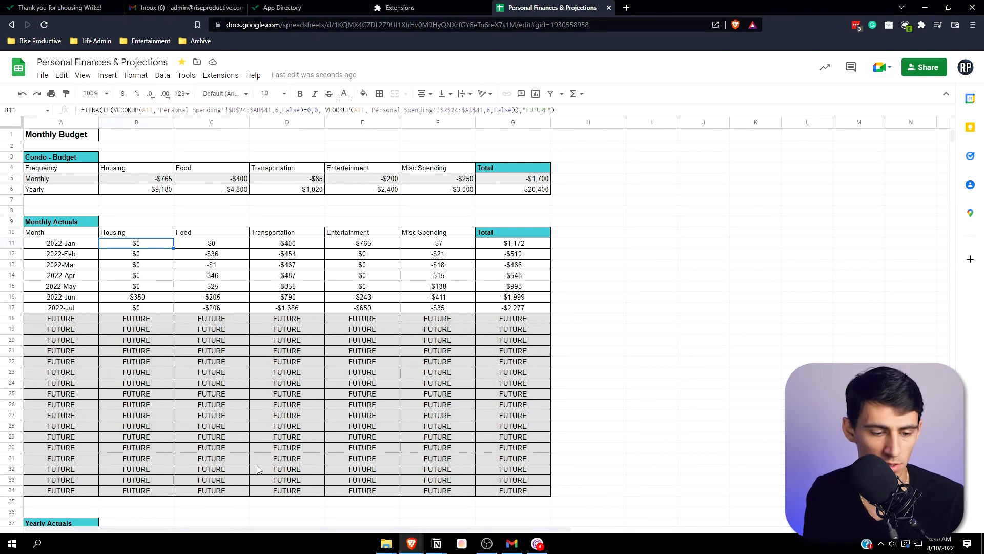
{"action": "left_click", "coordinate": [273, 542]}
- Wrap the VLOOKUP in B11 in an IF function with the condition that the lookup equals 0
{"action": "left_click", "coordinate": [125, 244]}
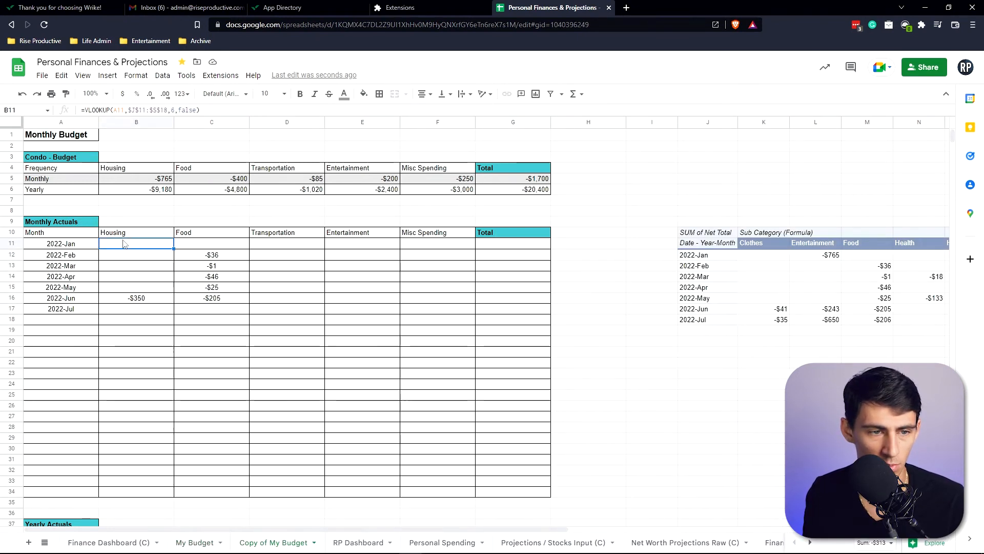
{"action": "left_click", "coordinate": [85, 110]}
{"action": "type", "text": "IF("}
{"action": "left_click", "coordinate": [215, 109]}
{"action": "type", "text": ")"}
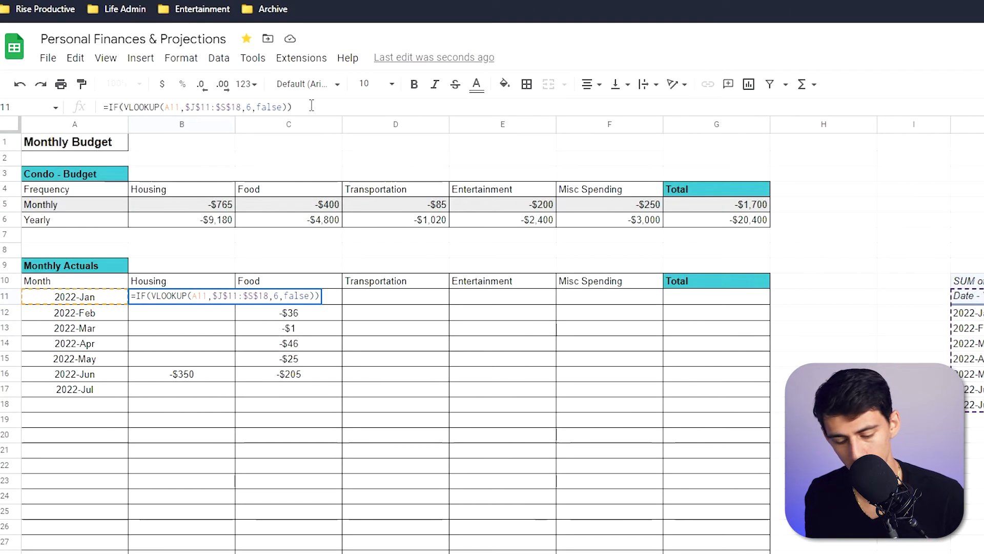
{"action": "key", "text": "BackSpace"}
{"action": "type", "text": "="}
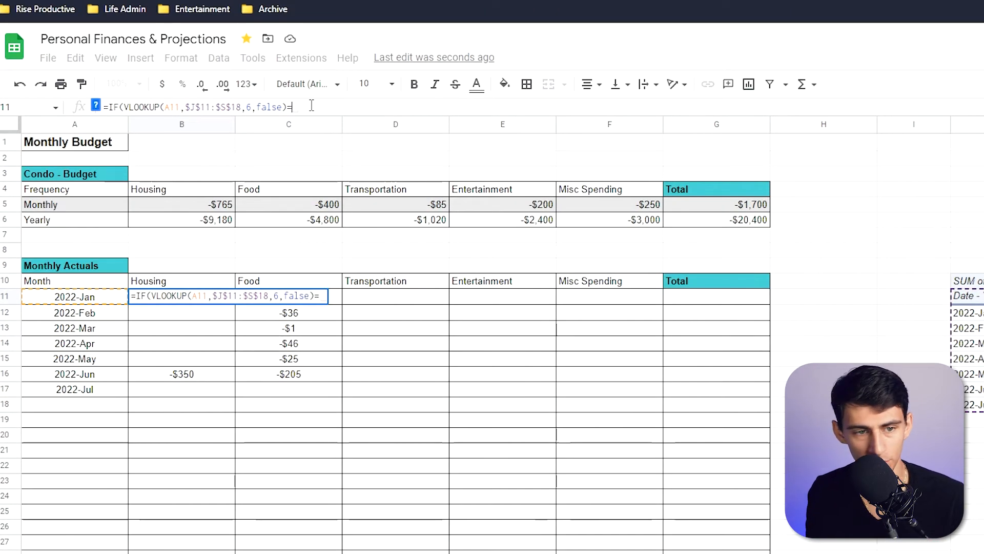
{"action": "type", "text": "0"}
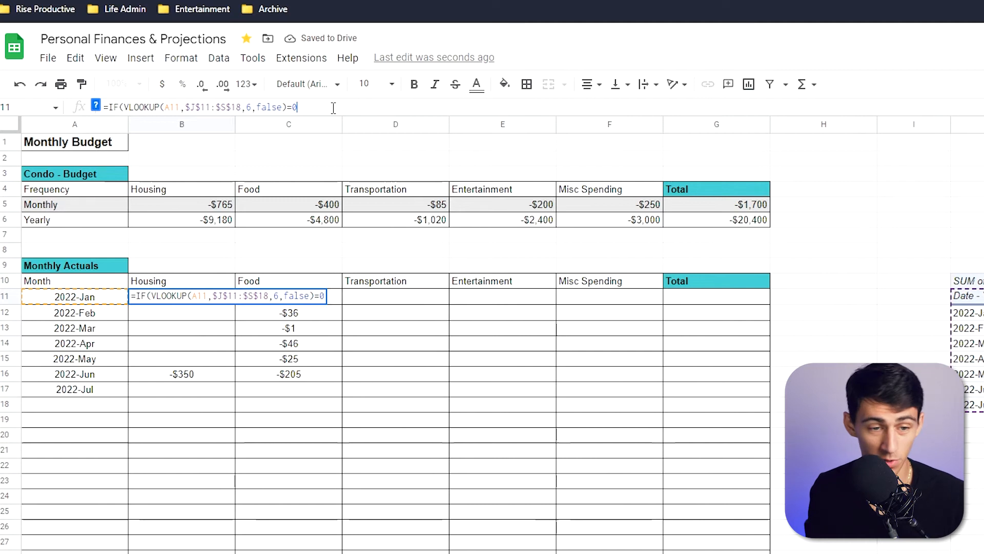
- Enter 0 as the IF's value when true in B11 and leave its false value empty
{"action": "type", "text": ","}
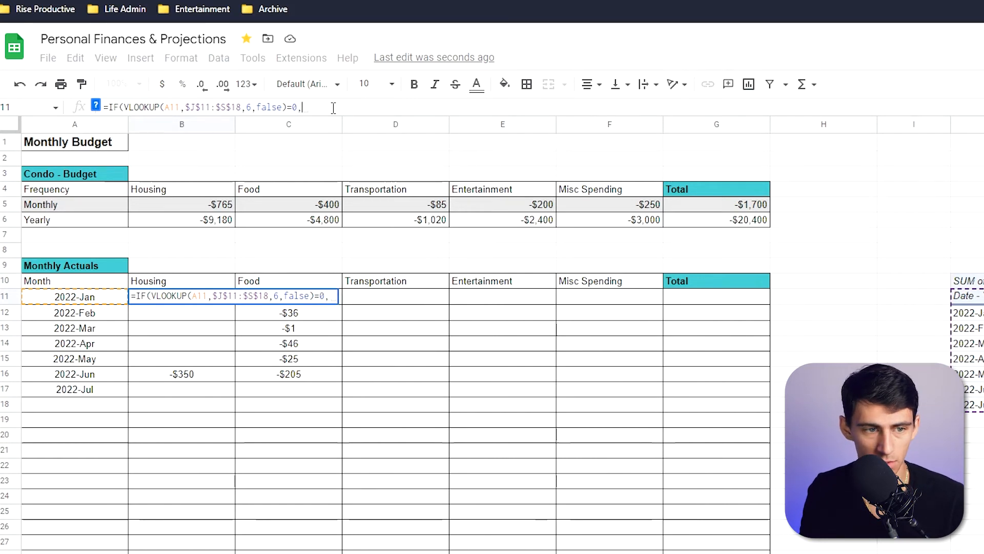
{"action": "left_click_drag", "start_coordinate": [124, 107], "coordinate": [286, 108]}
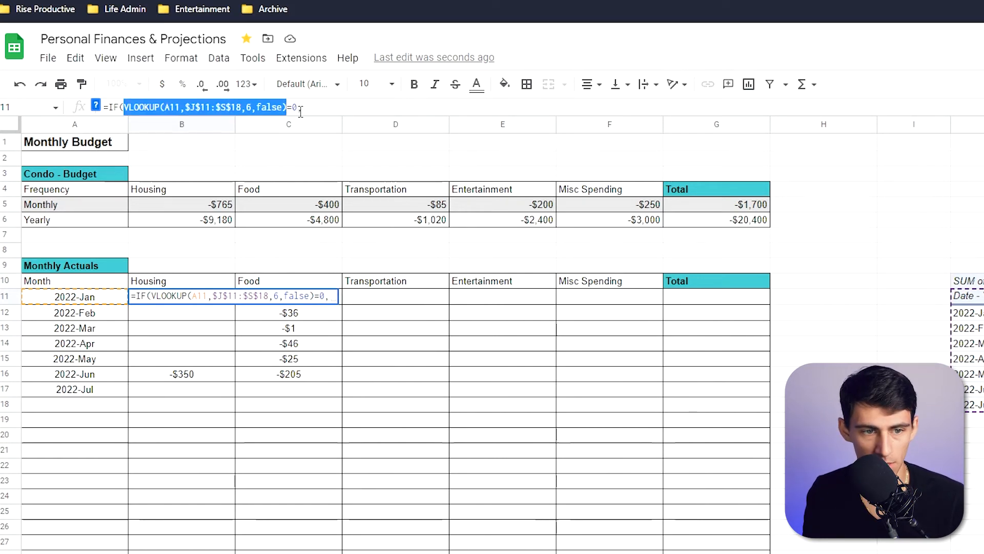
{"action": "left_click", "coordinate": [308, 109]}
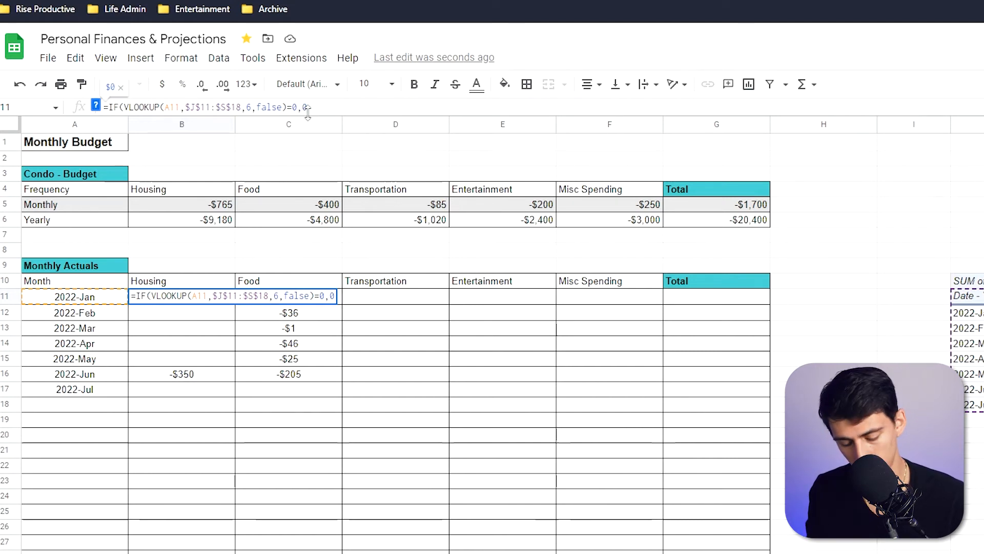
{"action": "type", "text": ","}
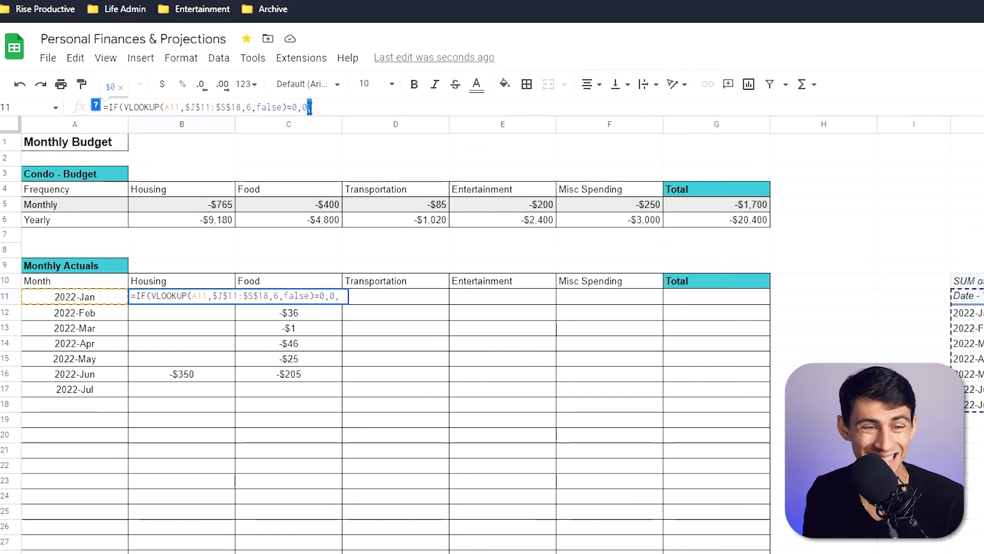
{"action": "key", "text": "Return"}
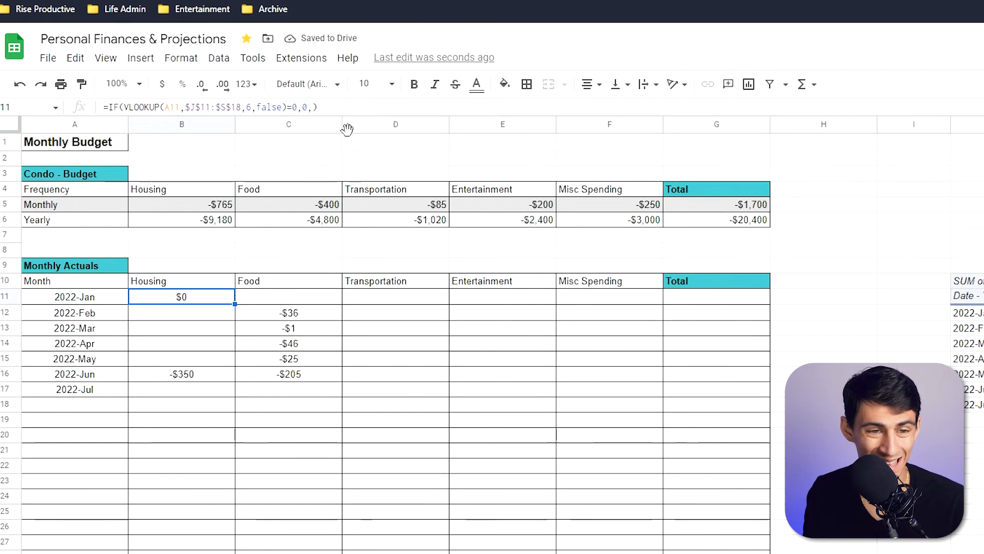
- Copy the VLOOKUP expression within the B11 formula and insert it as the IF's value when false
{"action": "left_click_drag", "start_coordinate": [286, 107], "coordinate": [124, 107]}
{"action": "key", "text": "ctrl+c"}
{"action": "left_click", "coordinate": [313, 107]}
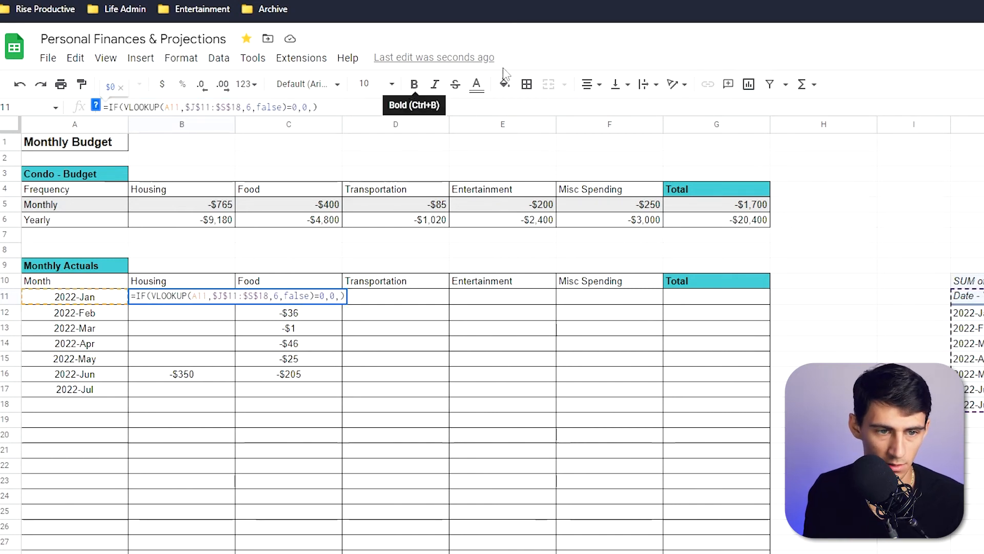
{"action": "key", "text": "ctrl+v"}
{"action": "key", "text": "Return"}
{"action": "key", "text": "Up"}
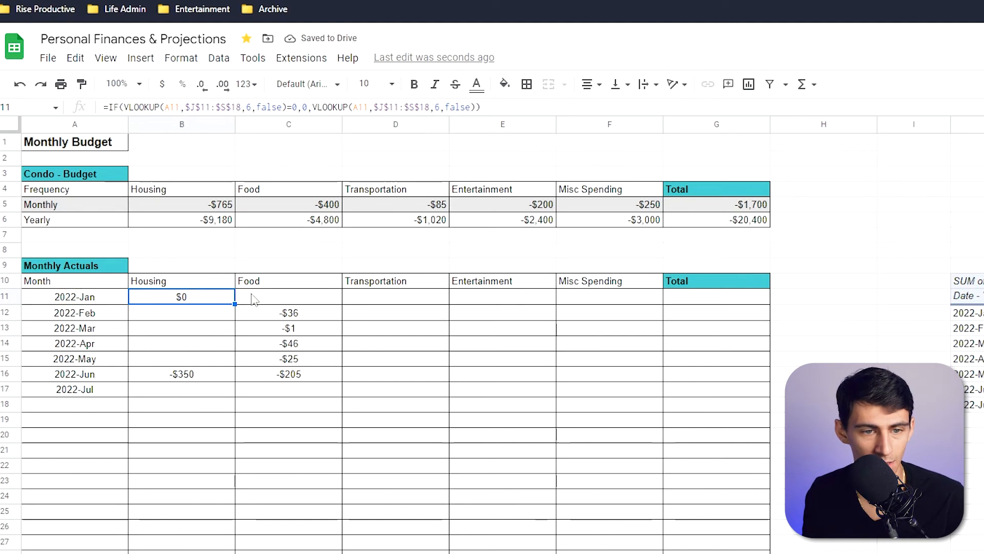
- Review the complete IF formula in B11 and autofill it down the Housing column to B17
{"action": "left_click_drag", "start_coordinate": [112, 109], "coordinate": [673, 105]}
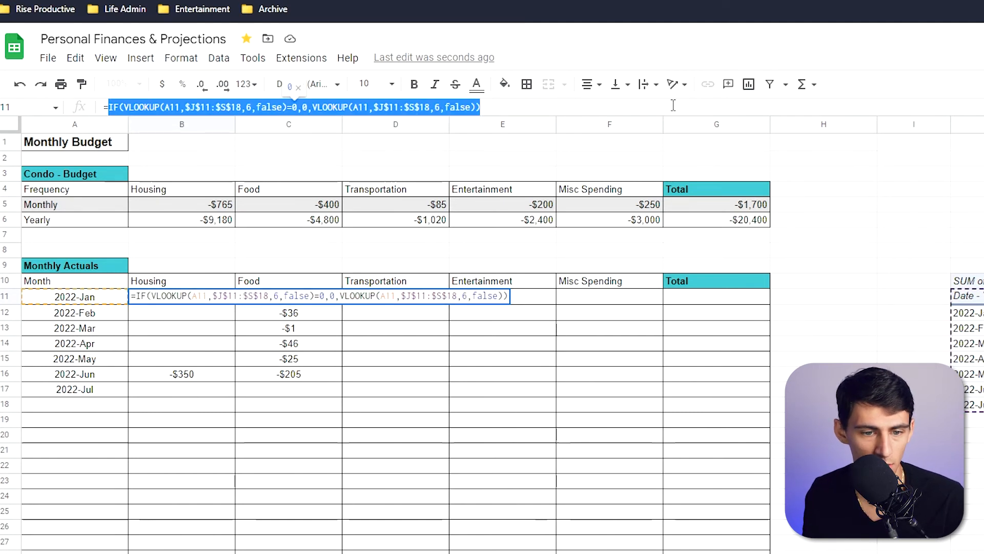
{"action": "key", "text": "Return"}
{"action": "key", "text": "Up"}
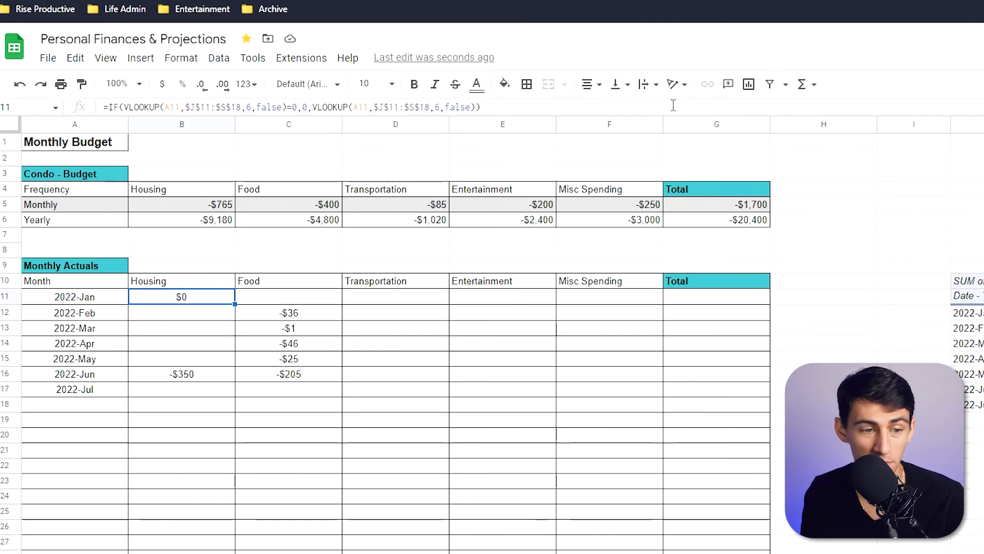
{"action": "left_click_drag", "start_coordinate": [234, 304], "coordinate": [223, 397]}
- Copy the Housing IF formulas from B11:B17 into the Food column at C11:C17
{"action": "left_click", "coordinate": [234, 301]}
{"action": "left_click", "coordinate": [197, 302]}
{"action": "left_click", "coordinate": [267, 300]}
{"action": "key", "text": "ctrl+v"}
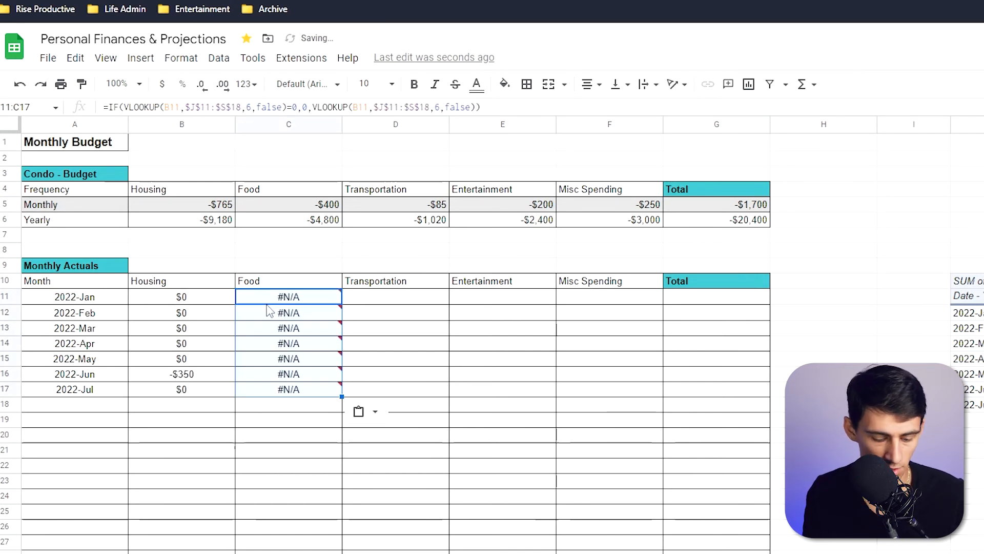
- Replace all B references with A in the Food column's IF formulas, including matches within formulas
{"action": "key", "text": "ctrl+h"}
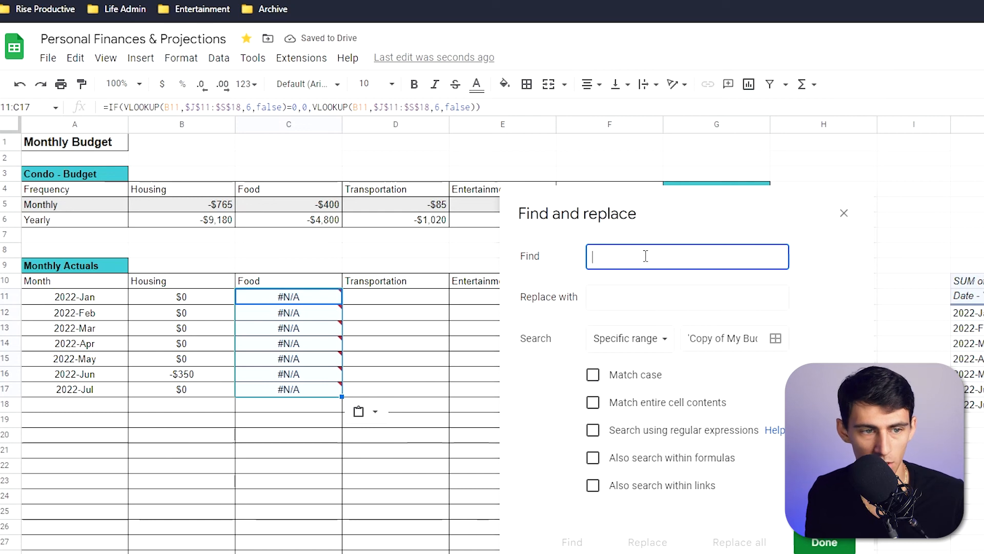
{"action": "type", "text": "B"}
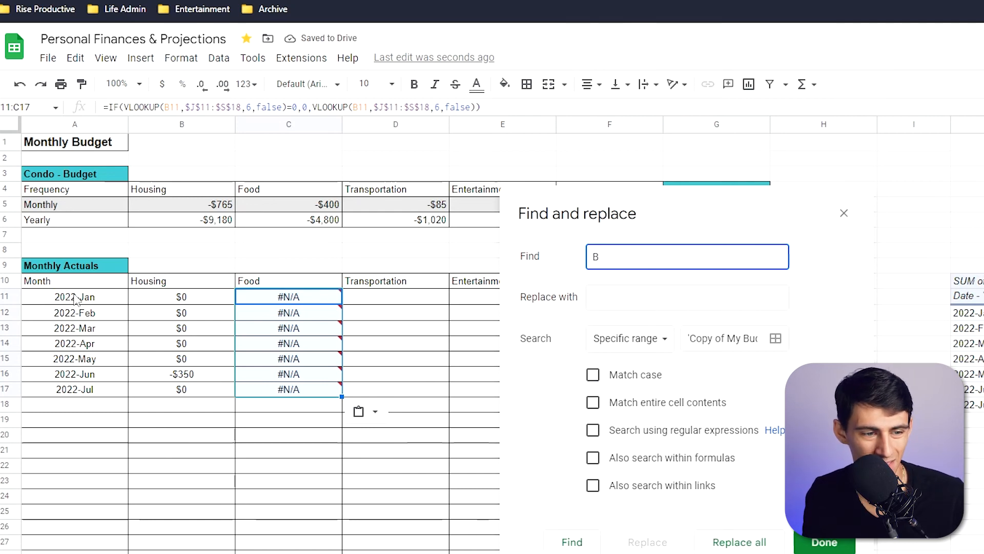
{"action": "key", "text": "Tab"}
{"action": "type", "text": "A"}
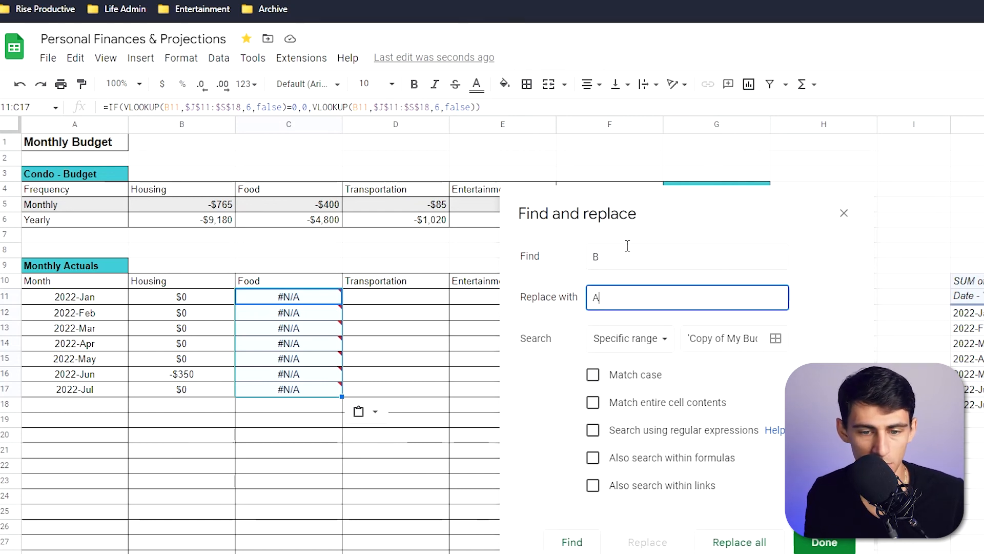
{"action": "left_click", "coordinate": [593, 457]}
{"action": "left_click", "coordinate": [739, 542]}
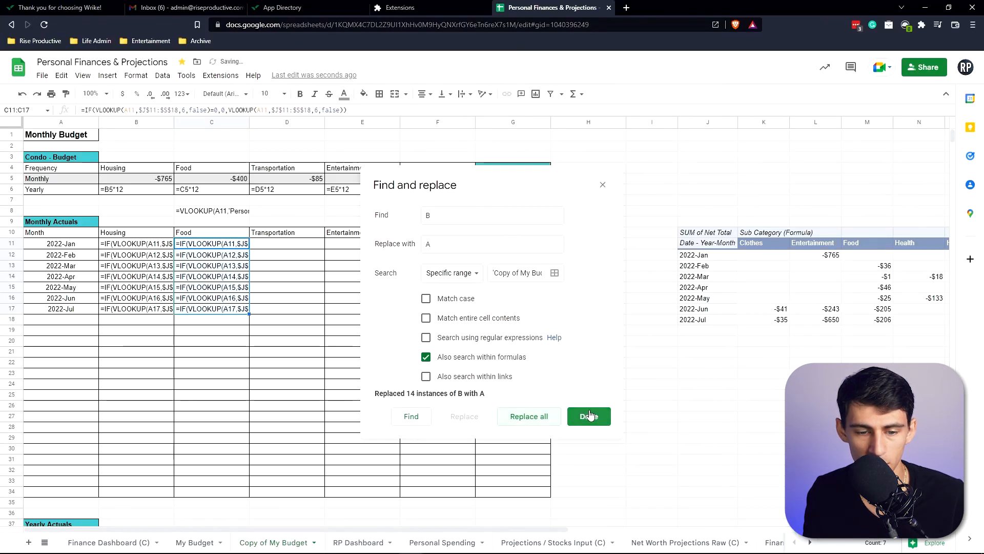
{"action": "left_click", "coordinate": [824, 542]}
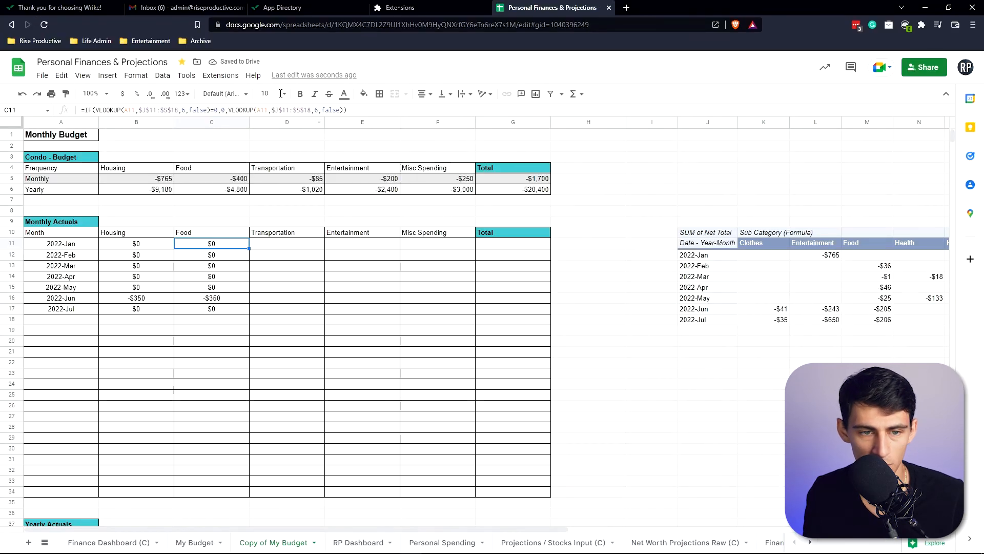
- Set both VLOOKUP column indexes in C11 to 4 for Food and autofill the formula down to C17
{"action": "double_click", "coordinate": [183, 110]}
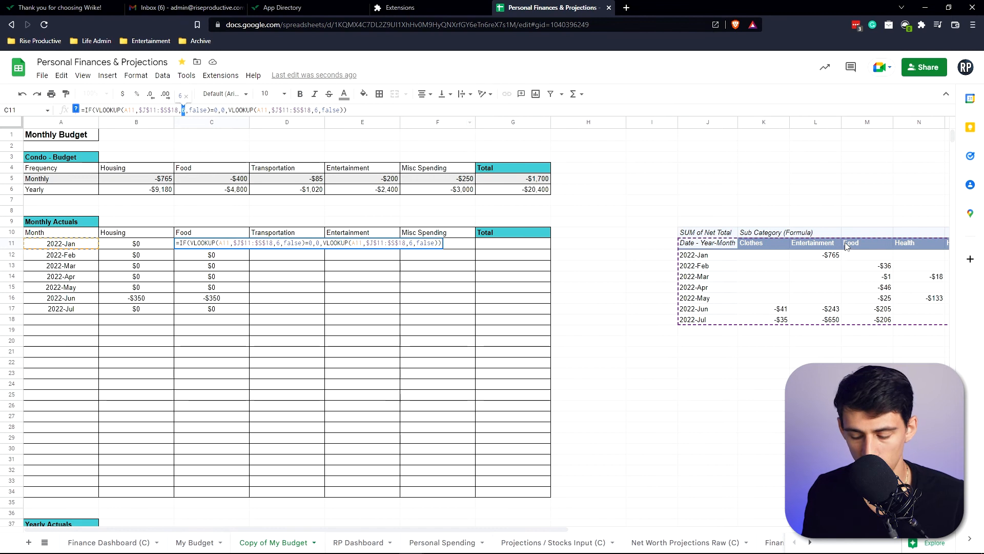
{"action": "type", "text": "4"}
{"action": "double_click", "coordinate": [316, 110]}
{"action": "type", "text": "4"}
{"action": "key", "text": "Return"}
{"action": "left_click", "coordinate": [247, 246]}
{"action": "left_click_drag", "start_coordinate": [249, 247], "coordinate": [248, 311]}
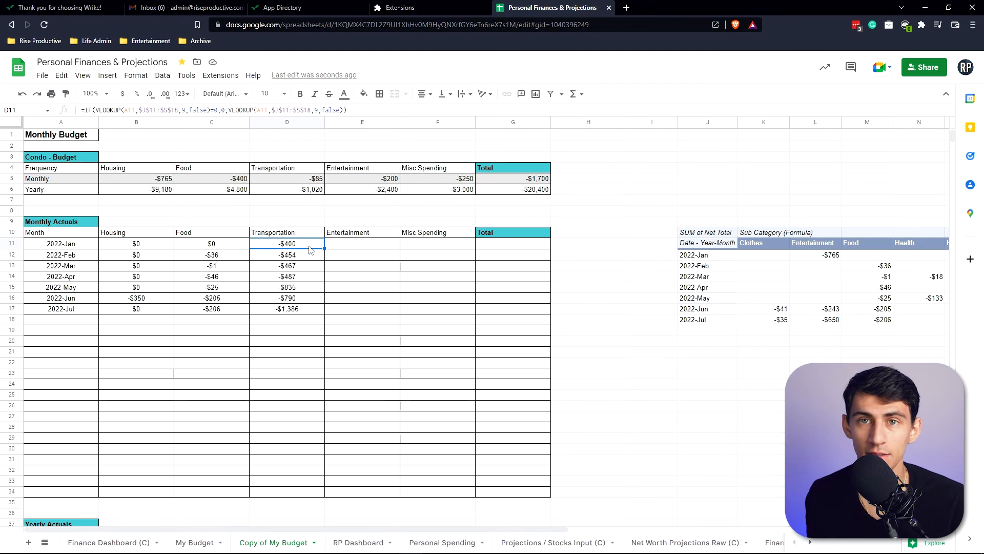
- Select the pivot table range J11:R17 to inspect the lookup's source columns and return to the Monthly Actuals table
{"action": "scroll", "coordinate": [328, 241], "scroll_direction": "right", "scroll_amount": 4}
{"action": "left_click_drag", "start_coordinate": [419, 245], "coordinate": [277, 309]}
{"action": "left_click_drag", "start_coordinate": [489, 533], "coordinate": [314, 532]}
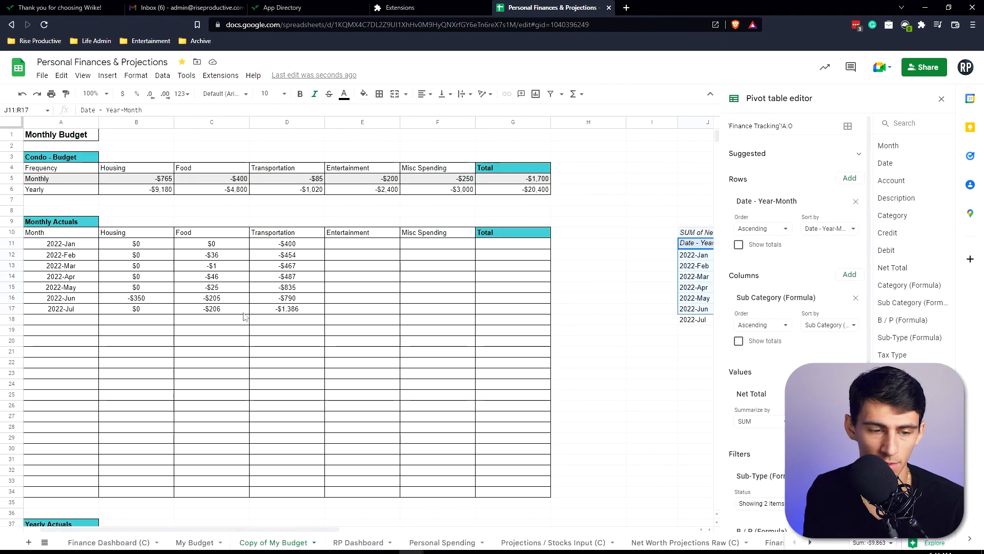